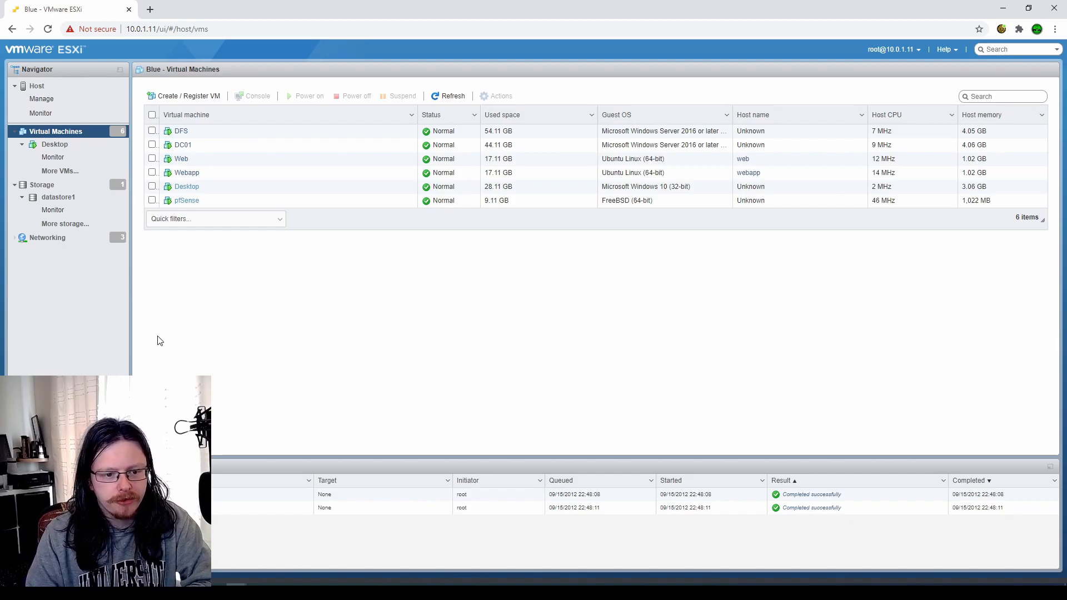
Step: Review the host's port groups, physical NICs and virtual switches in the networking section
{"action": "left_click", "coordinate": [26, 244]}
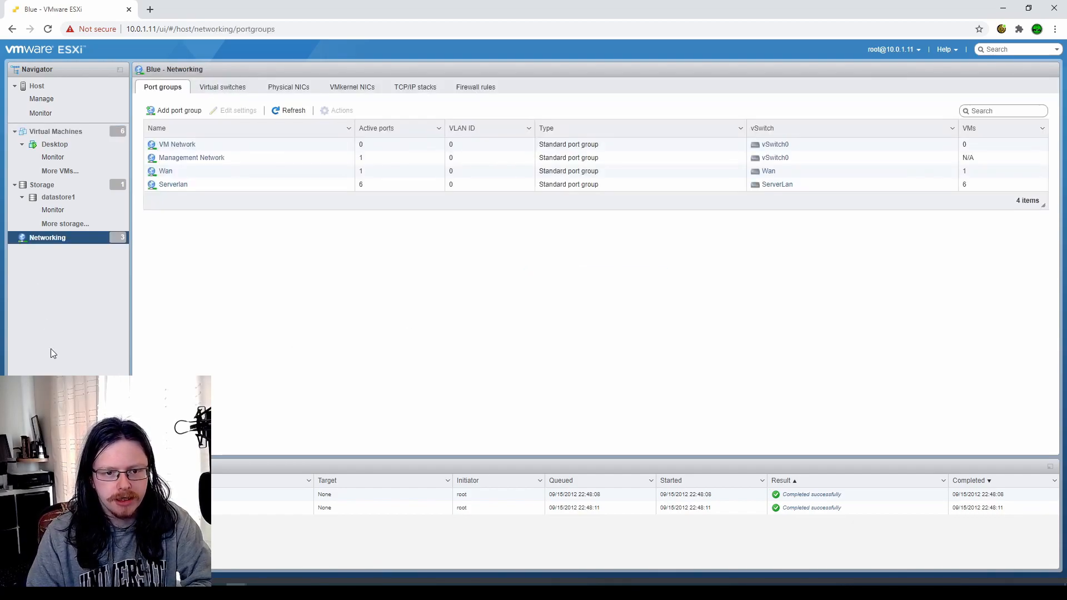
{"action": "left_click", "coordinate": [272, 91]}
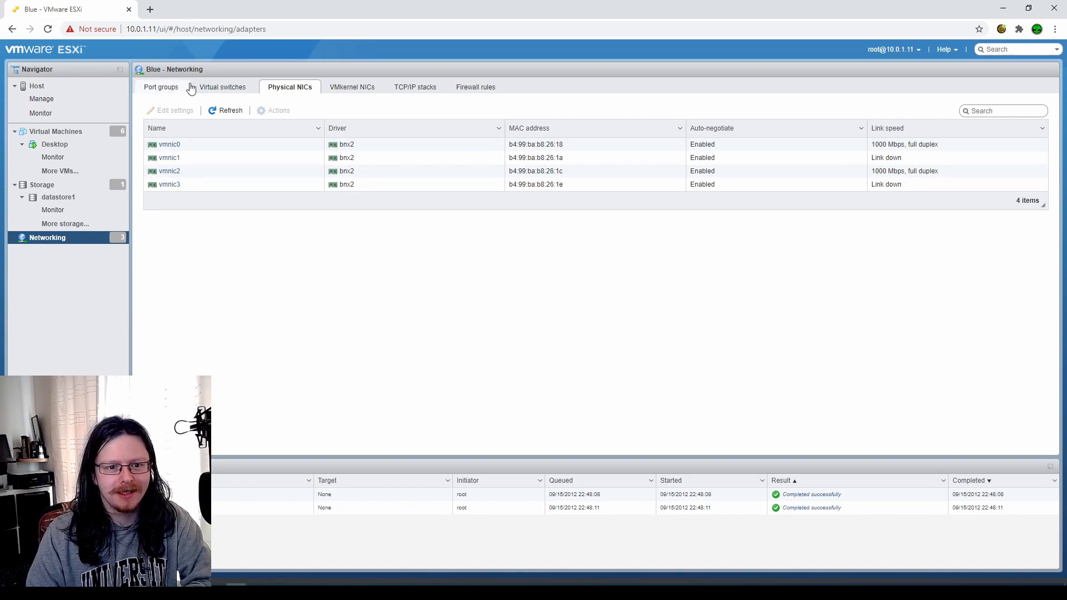
{"action": "left_click", "coordinate": [208, 89]}
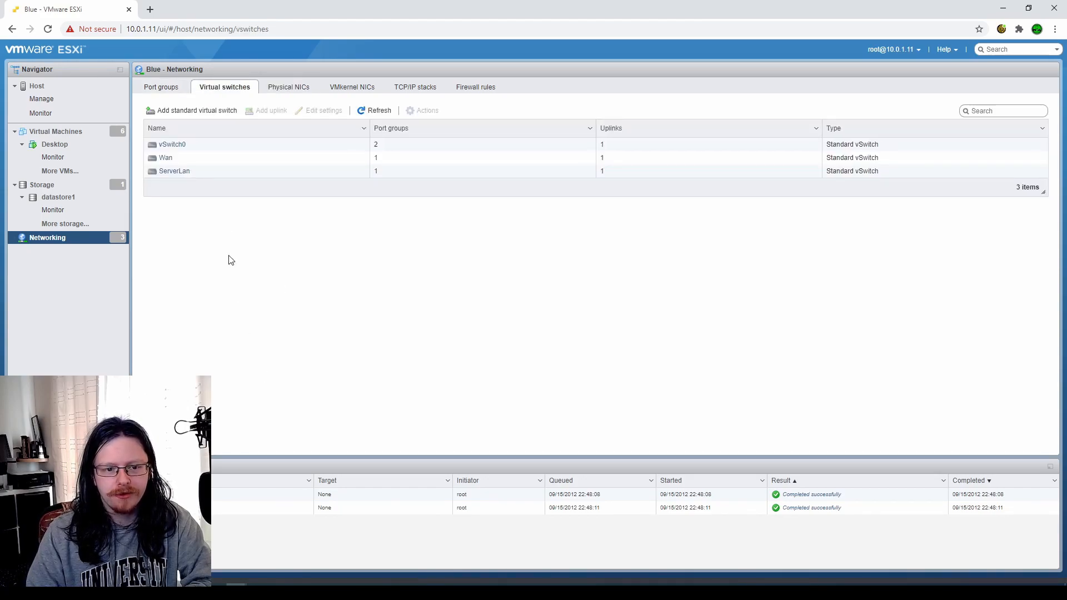
{"action": "left_click", "coordinate": [206, 112]}
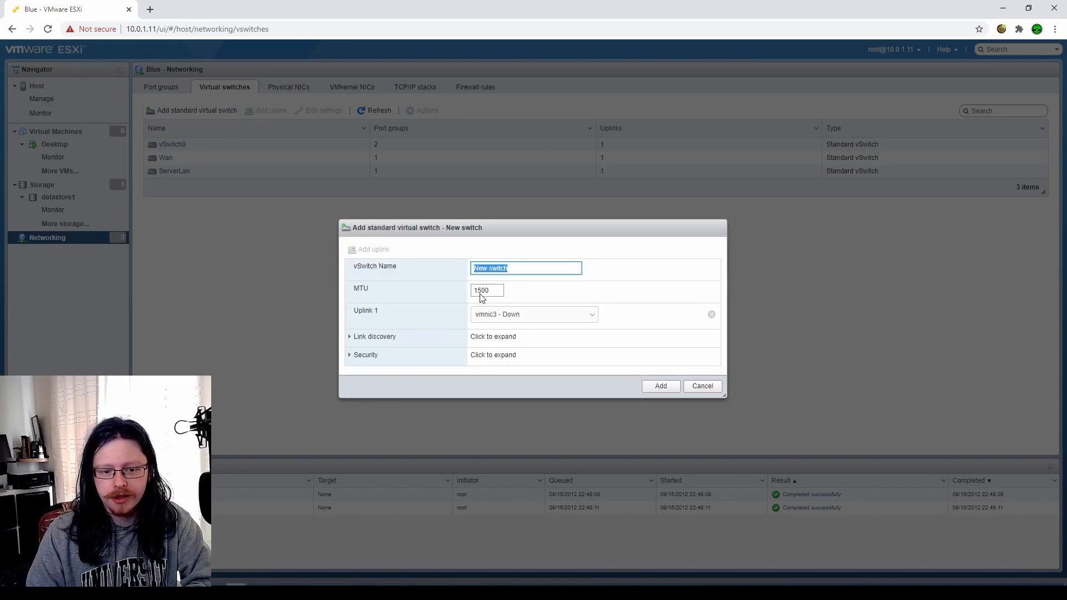
{"action": "left_click", "coordinate": [499, 292]}
{"action": "left_click", "coordinate": [540, 316]}
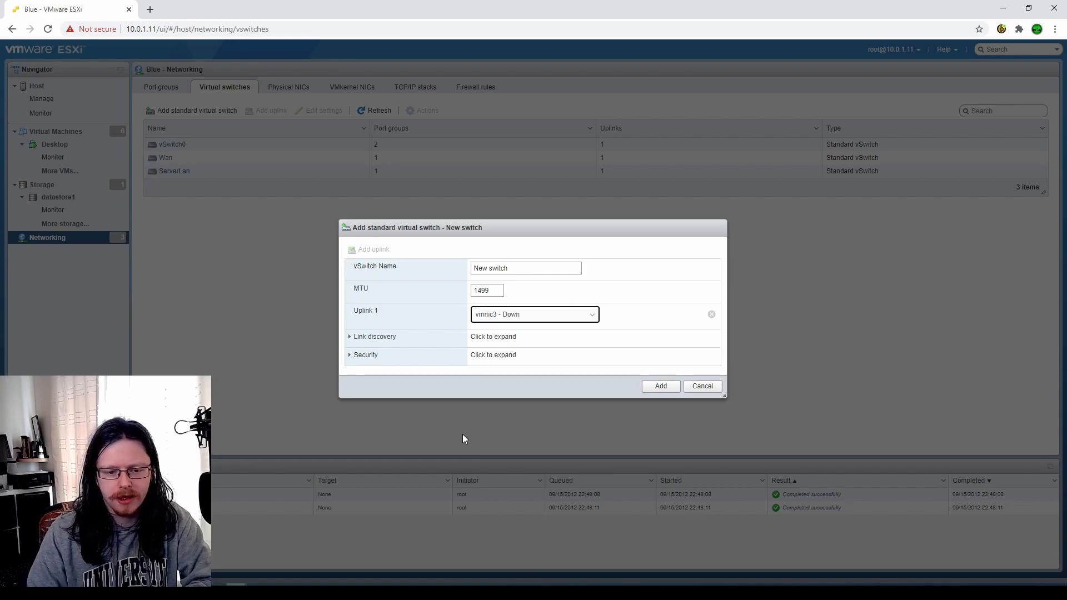
{"action": "left_click", "coordinate": [702, 387]}
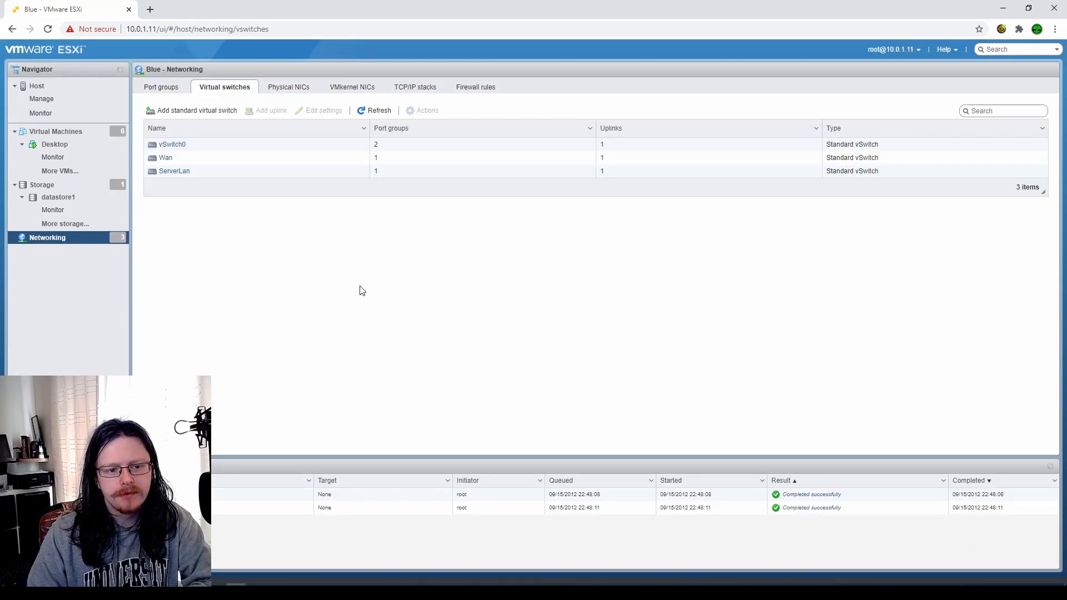
Step: Examine the details and topology of the Wan and ServerLan virtual switches, and compare the port group and virtual switch lists
{"action": "left_click", "coordinate": [166, 158]}
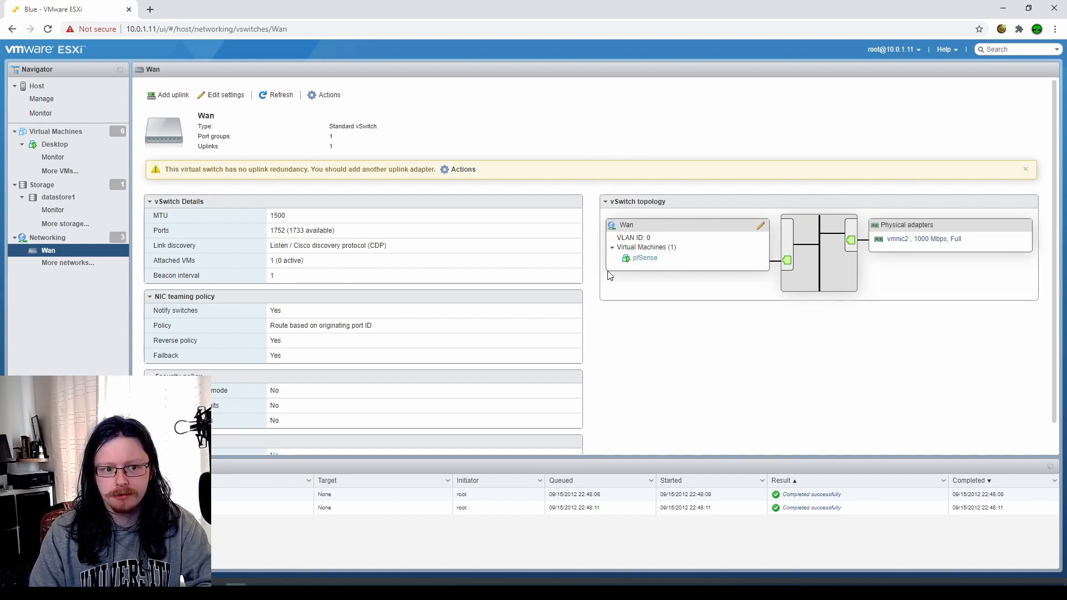
{"action": "left_click", "coordinate": [49, 239]}
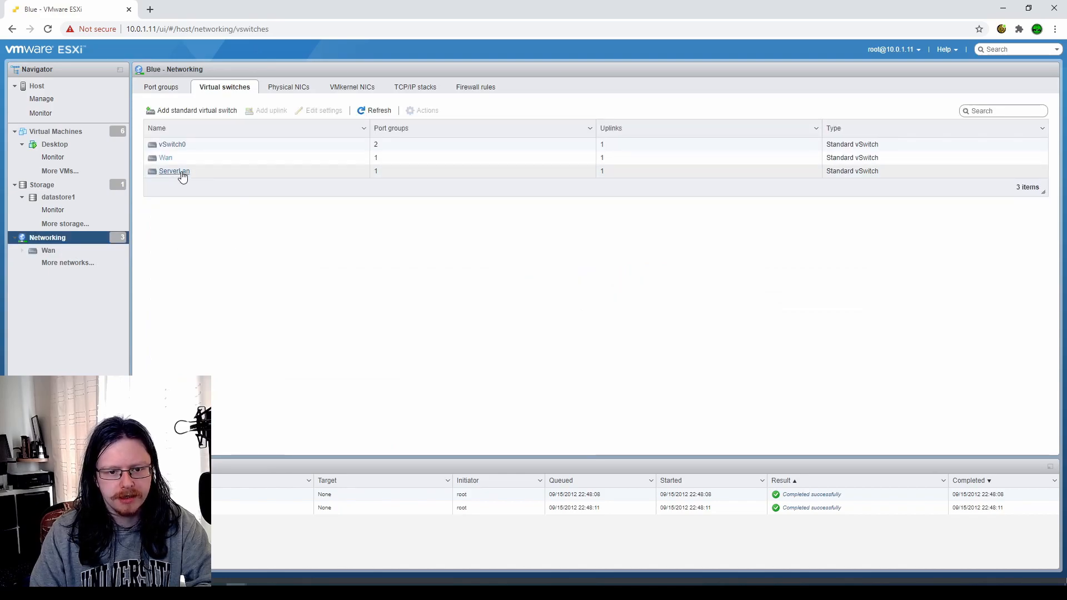
{"action": "left_click", "coordinate": [179, 171]}
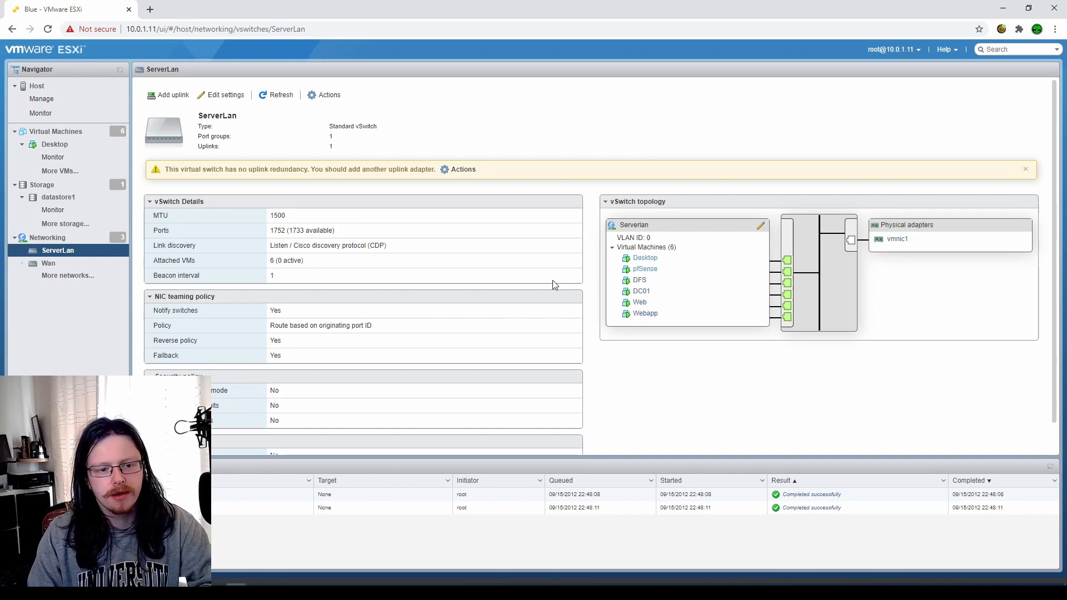
{"action": "left_click", "coordinate": [47, 238]}
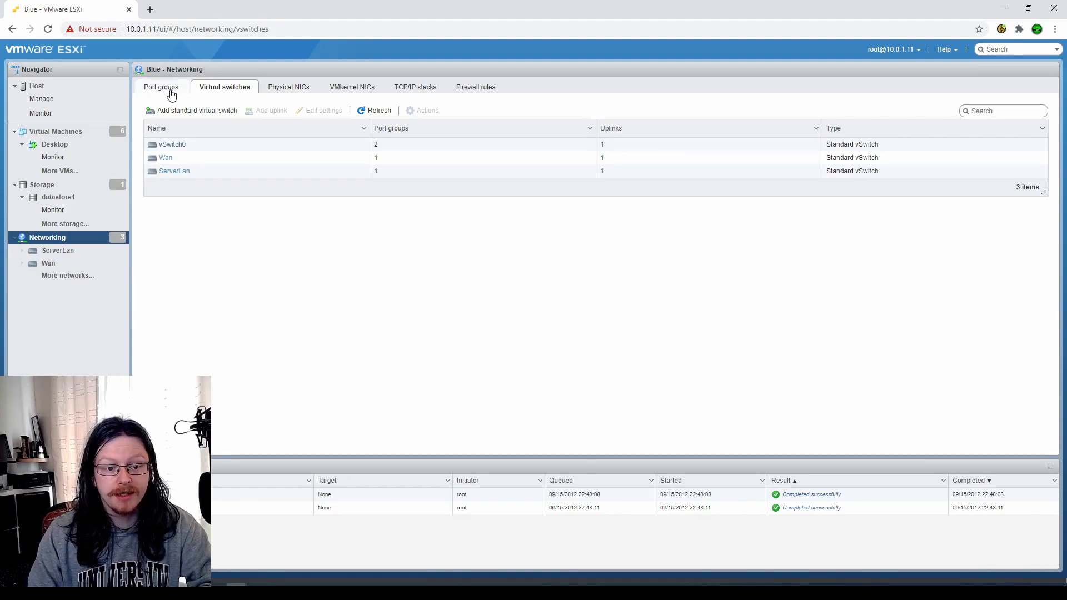
{"action": "left_click", "coordinate": [170, 90]}
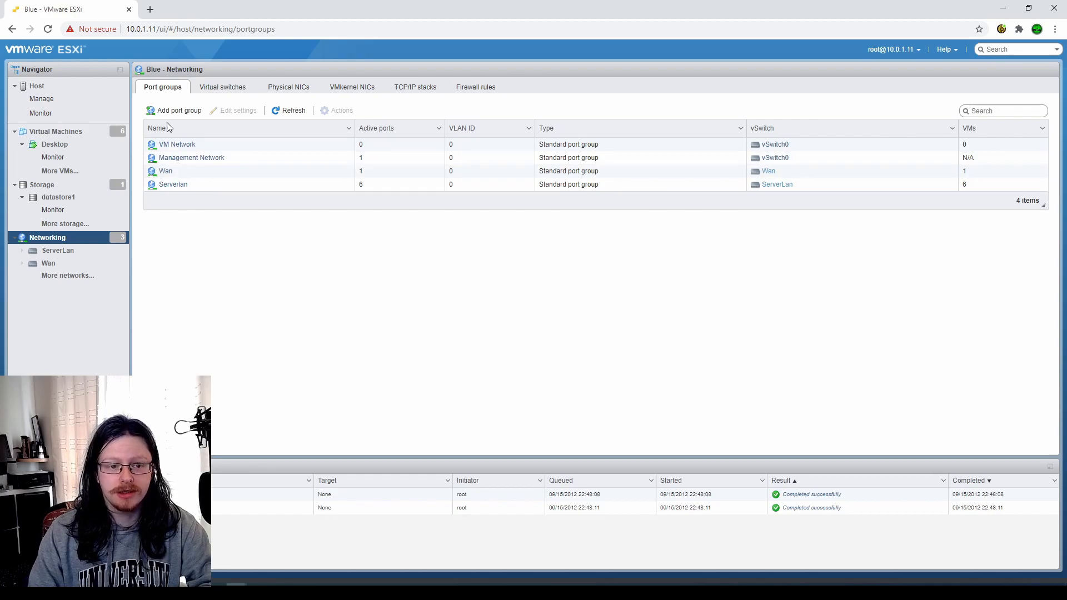
{"action": "left_click", "coordinate": [219, 86]}
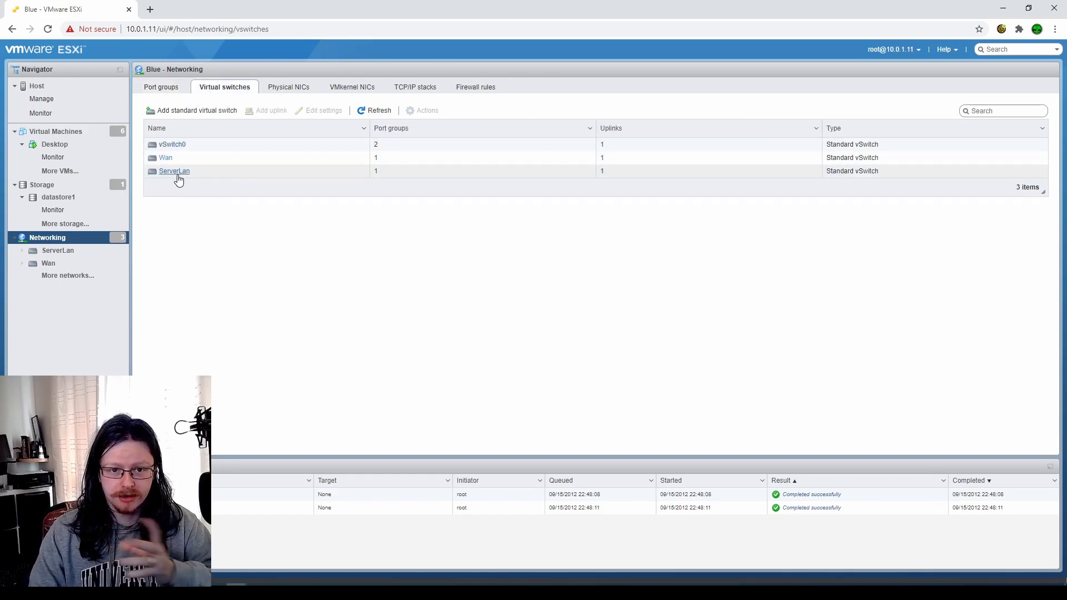
{"action": "left_click", "coordinate": [166, 89]}
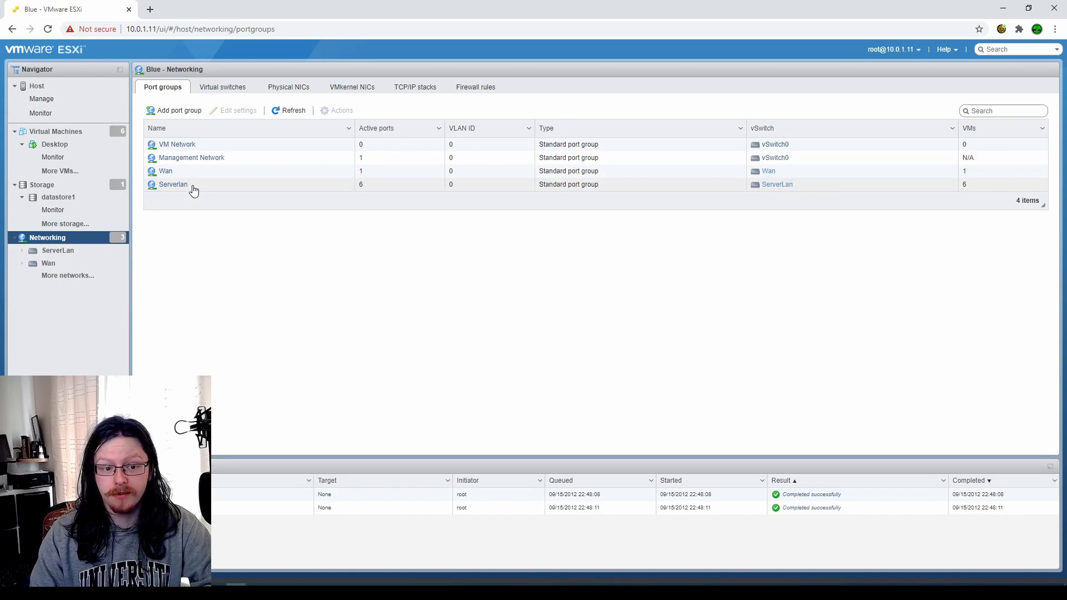
{"action": "left_click", "coordinate": [178, 110]}
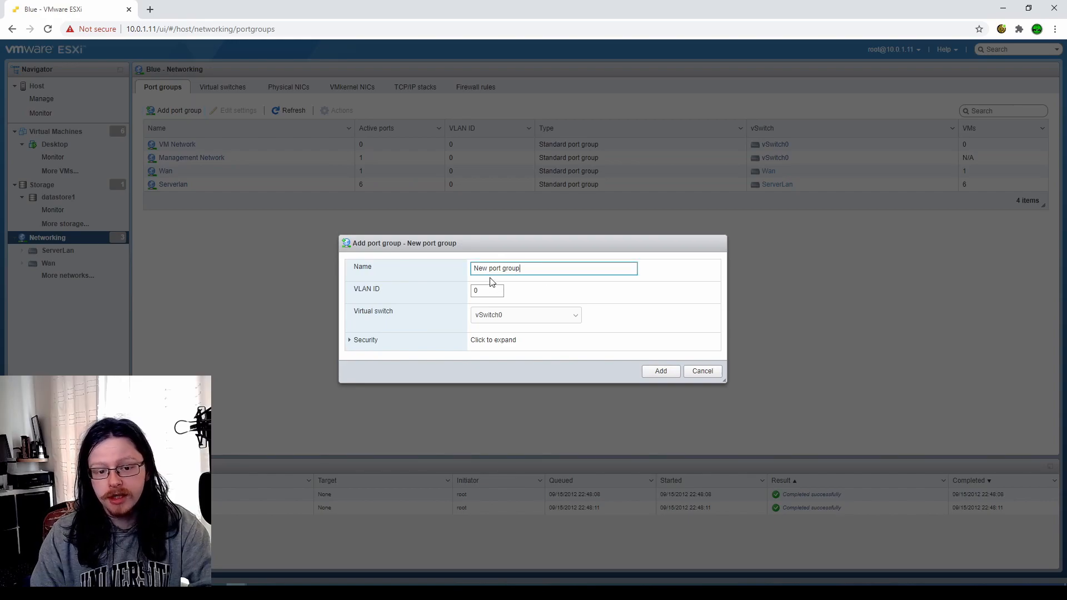
{"action": "double_click", "coordinate": [480, 291]}
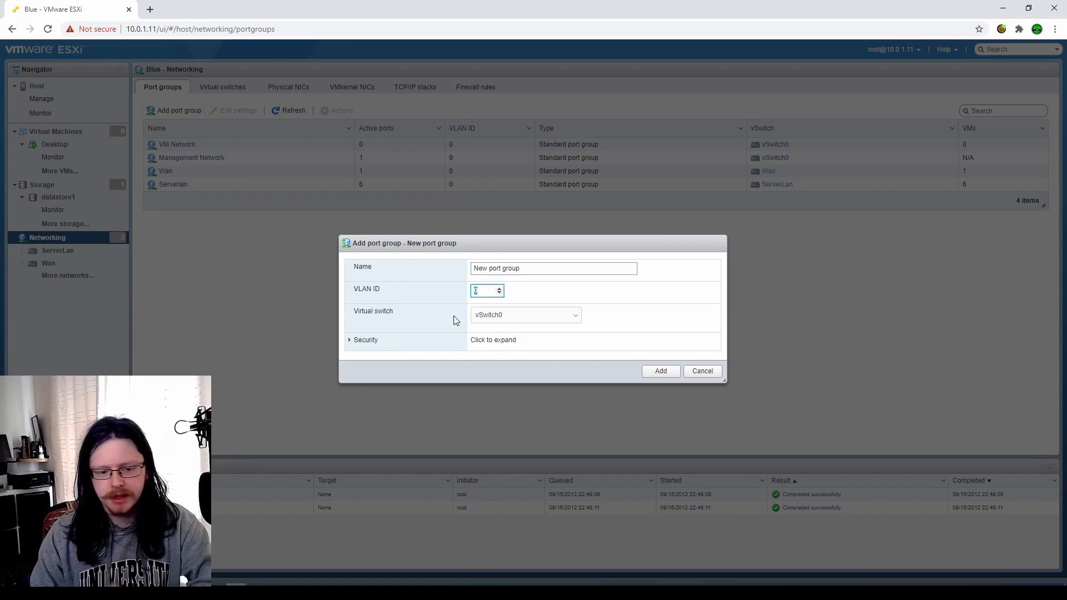
{"action": "key", "text": "Tab"}
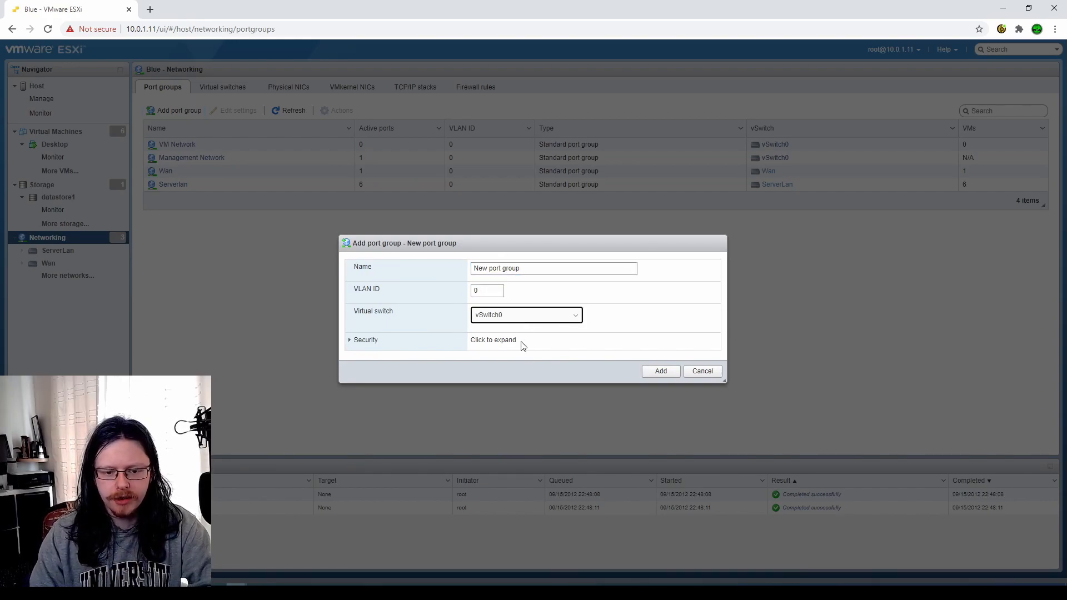
{"action": "left_click", "coordinate": [610, 293]}
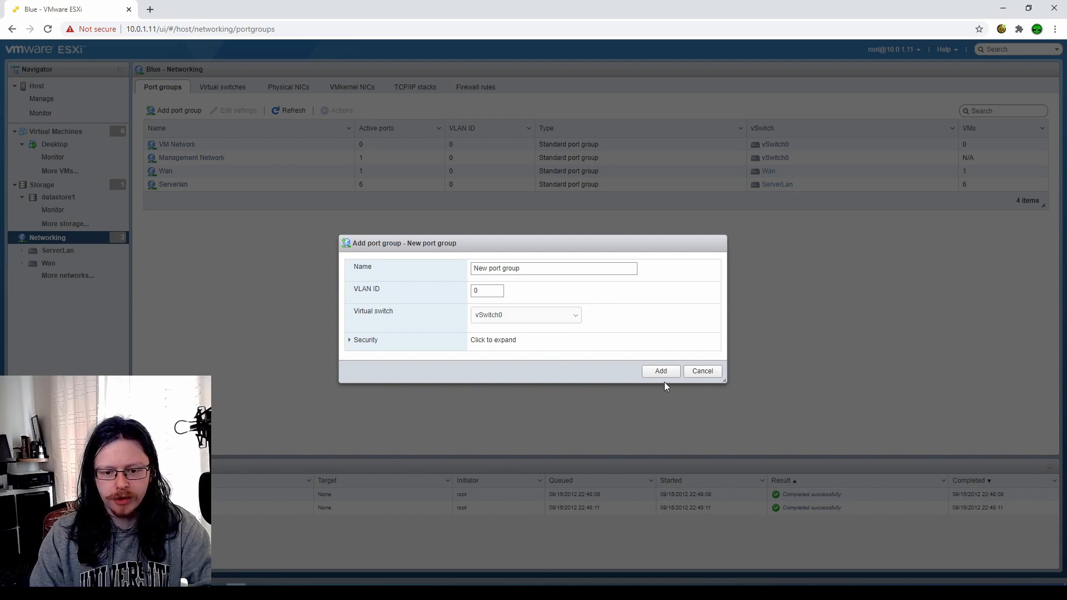
{"action": "left_click", "coordinate": [708, 371]}
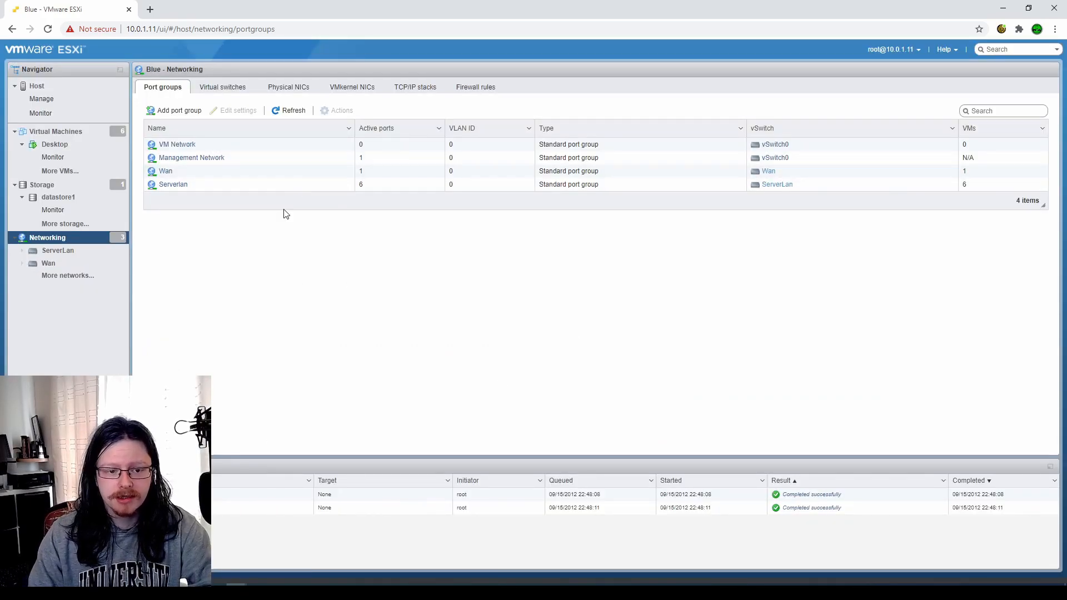
Step: Start creating a new virtual machine on the host and name it PFSense2
{"action": "left_click", "coordinate": [65, 133]}
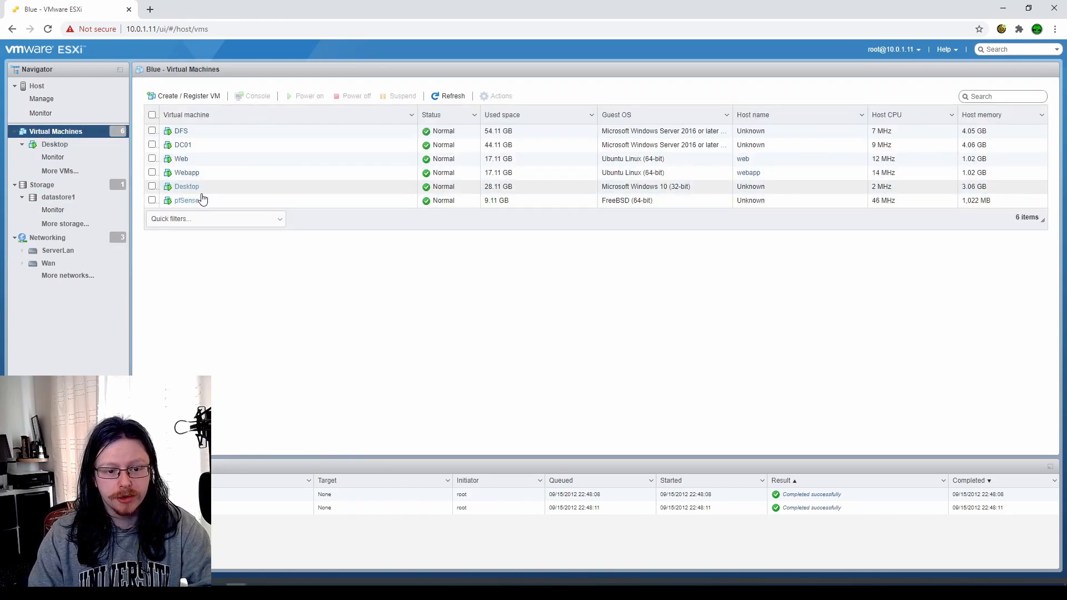
{"action": "left_click", "coordinate": [190, 99]}
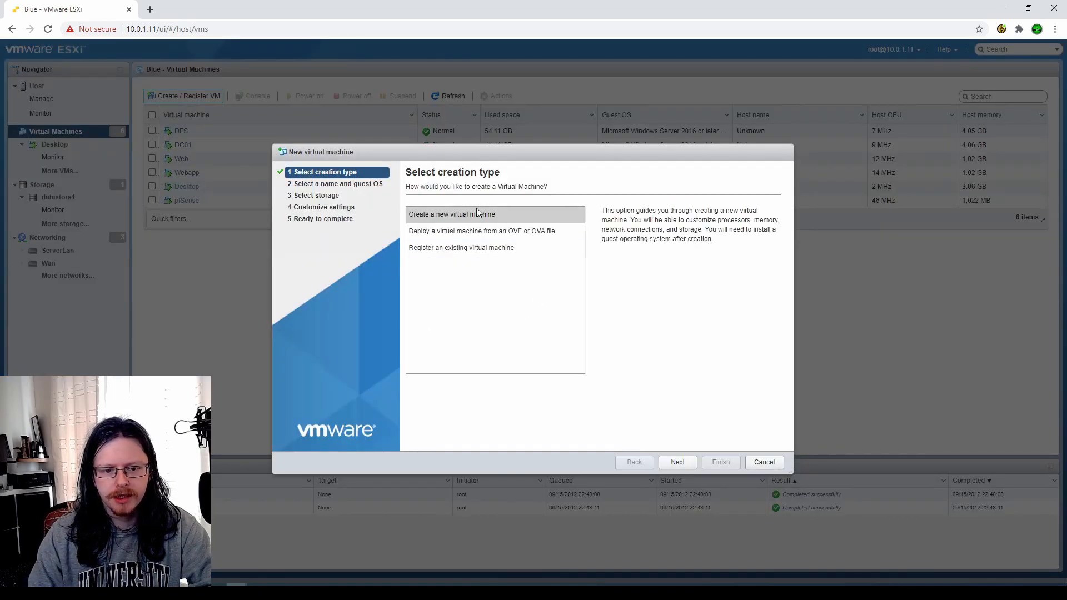
{"action": "left_click", "coordinate": [677, 464]}
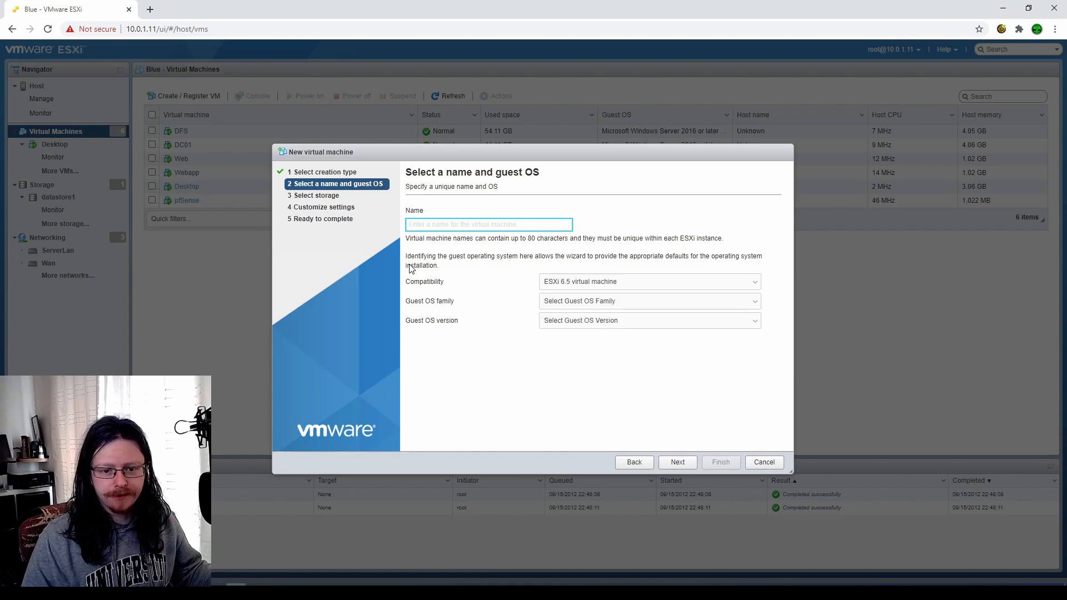
{"action": "type", "text": "P"}
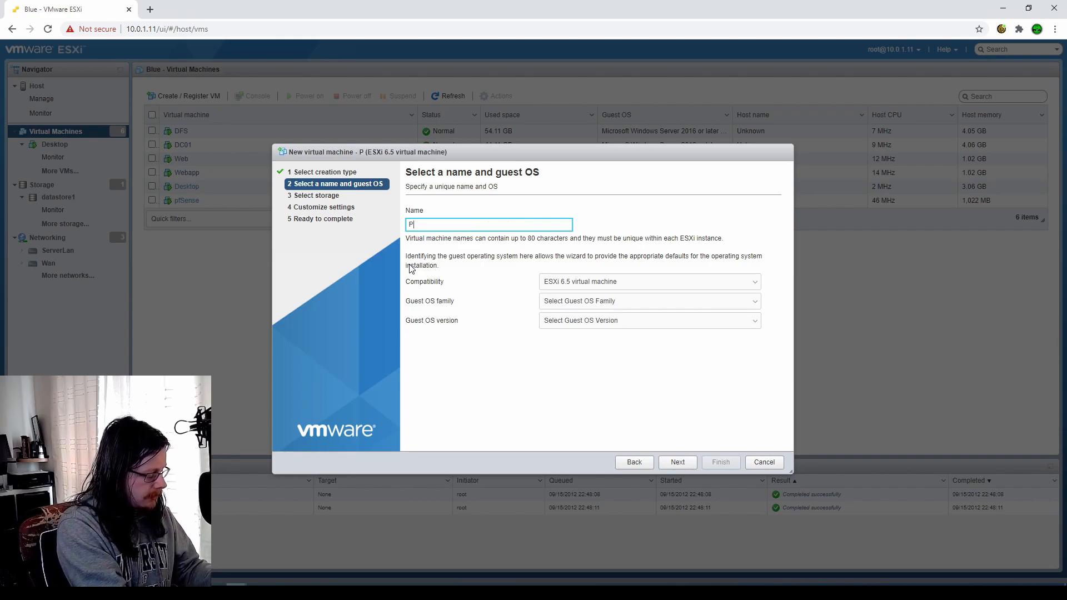
{"action": "type", "text": "FSense2"}
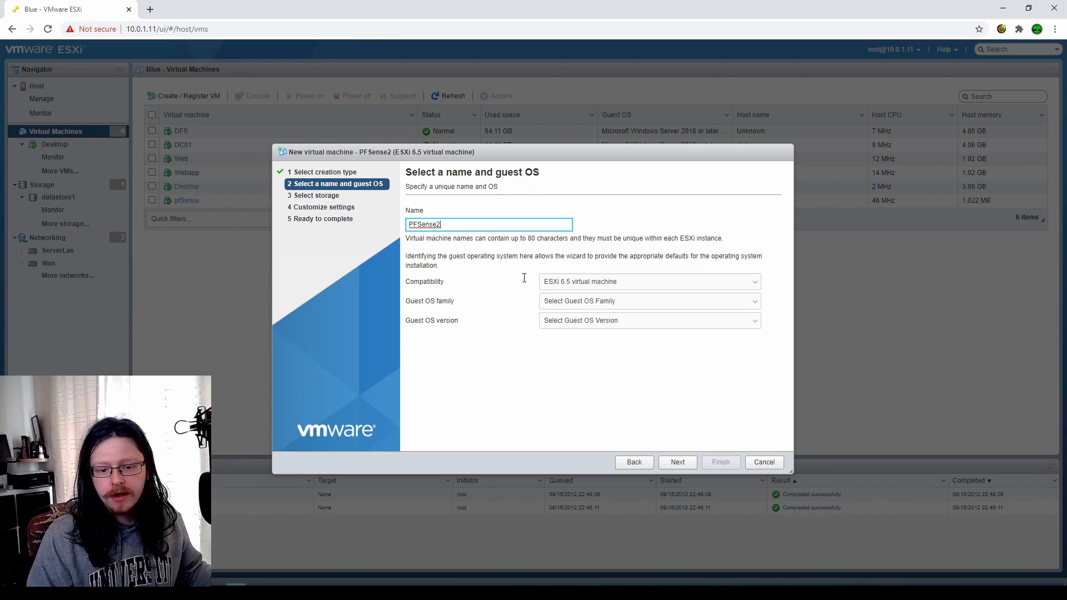
Step: Set the guest OS family to Other and the version to FreeBSD (64-bit), and accept datastore1 as the storage
{"action": "left_click", "coordinate": [607, 303]}
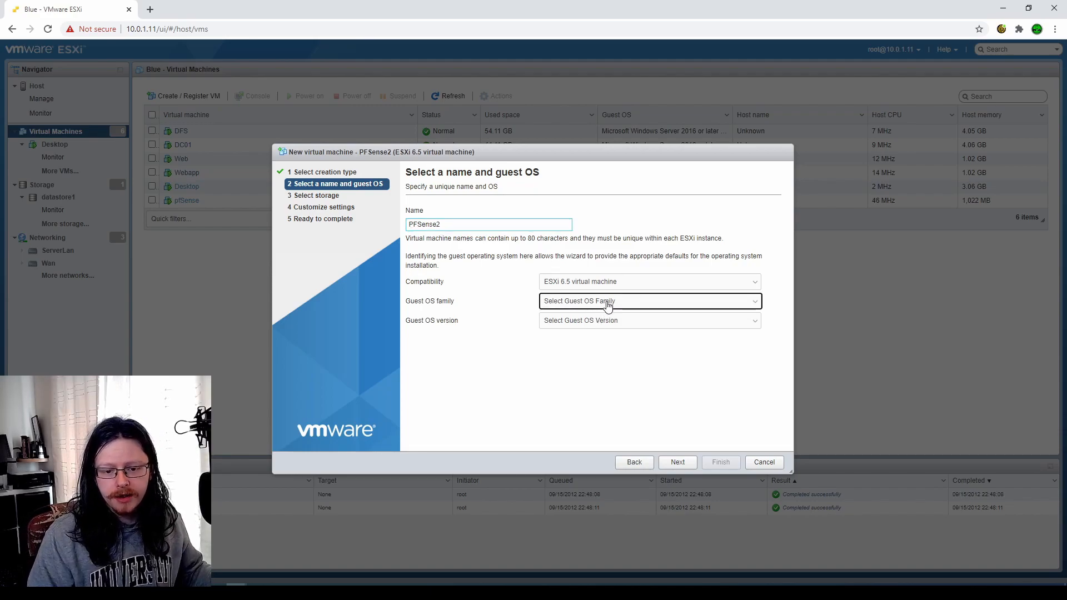
{"action": "left_click", "coordinate": [594, 341]}
{"action": "left_click", "coordinate": [606, 328]}
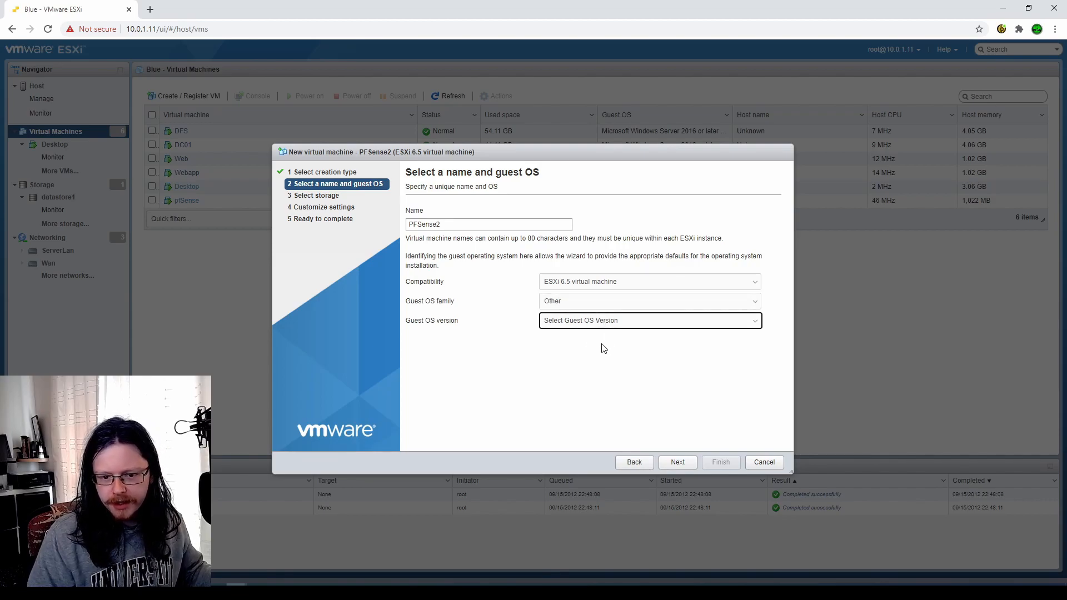
{"action": "left_click", "coordinate": [571, 354]}
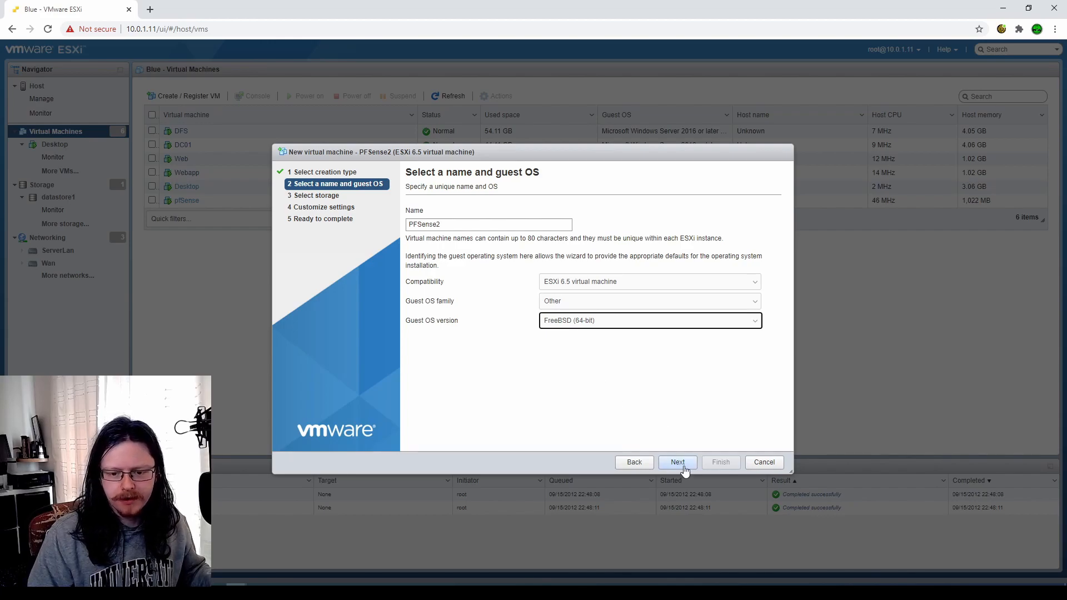
{"action": "left_click", "coordinate": [681, 466]}
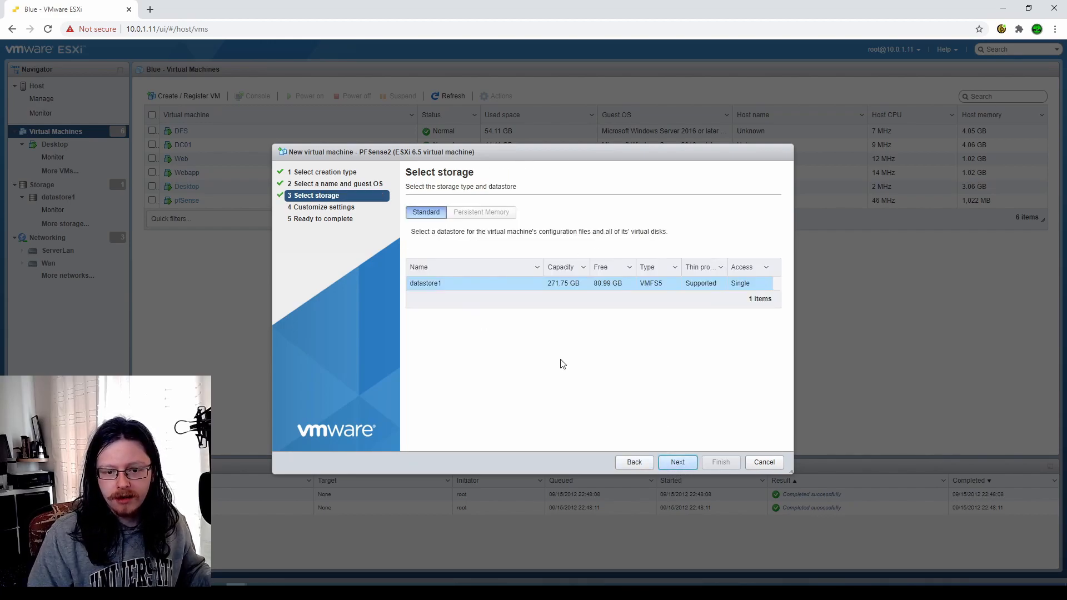
{"action": "left_click", "coordinate": [671, 462]}
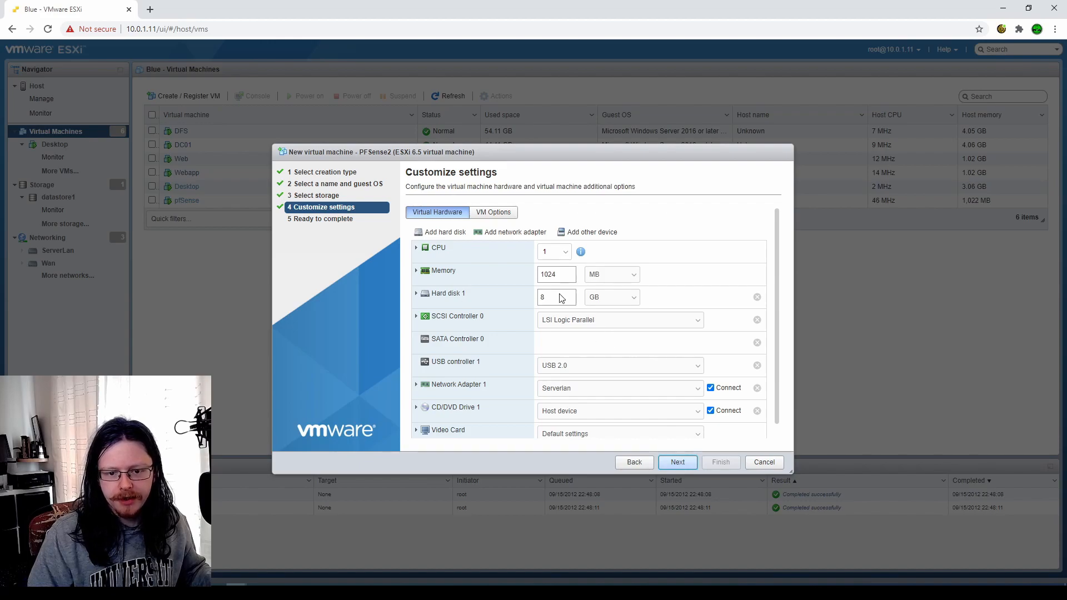
Step: Add a second network adapter, assigning Network Adapter 1 to Wan and the new adapter to Serverlan
{"action": "left_click", "coordinate": [512, 234]}
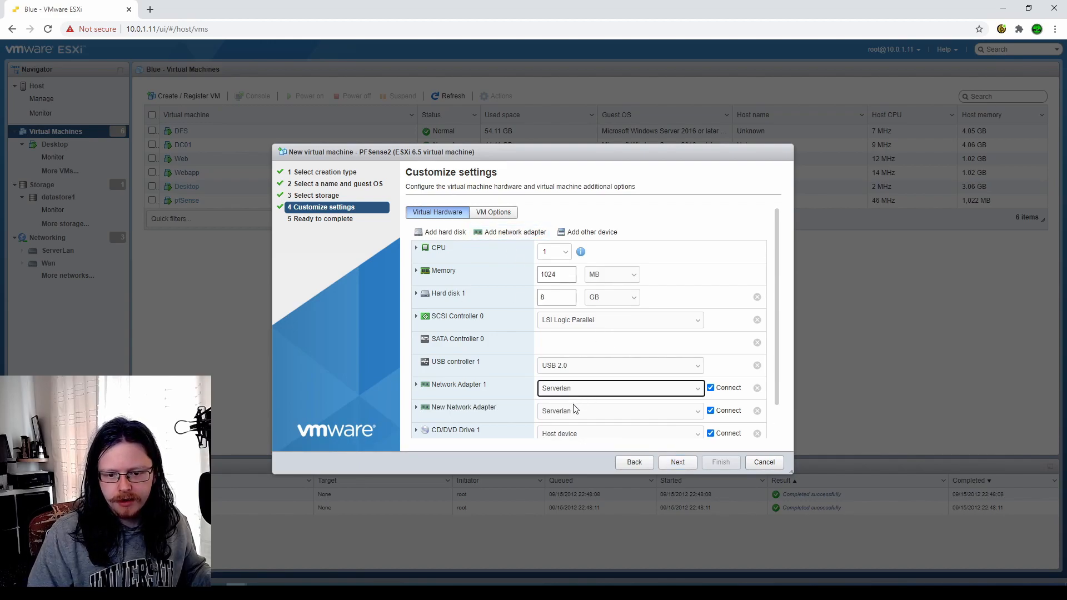
{"action": "key", "text": "Down"}
{"action": "scroll", "coordinate": [625, 327], "scroll_direction": "down", "scroll_amount": 2}
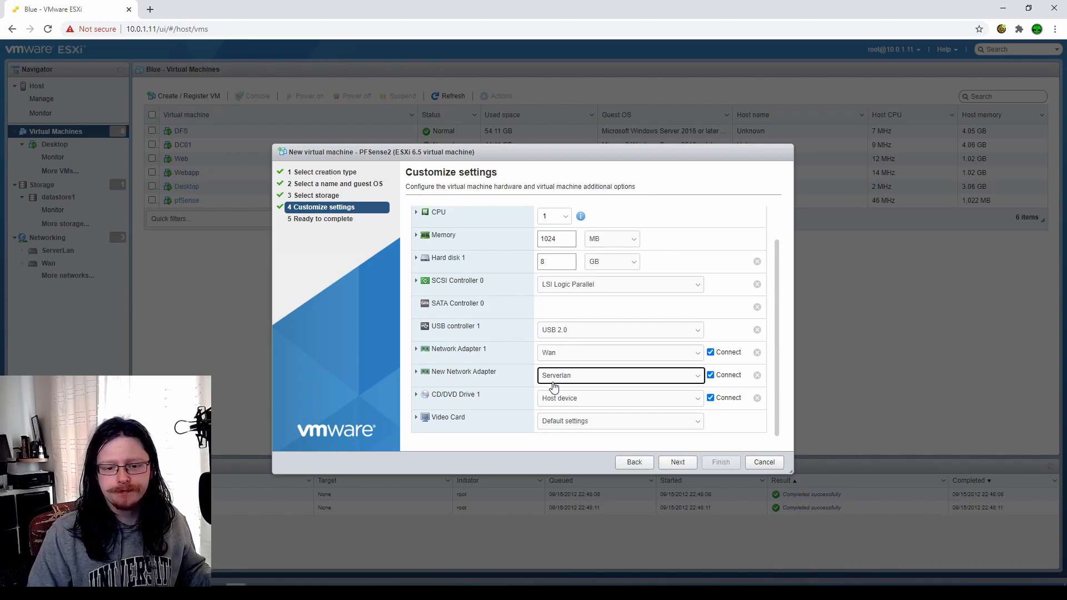
{"action": "scroll", "coordinate": [562, 373], "scroll_direction": "up", "scroll_amount": 1}
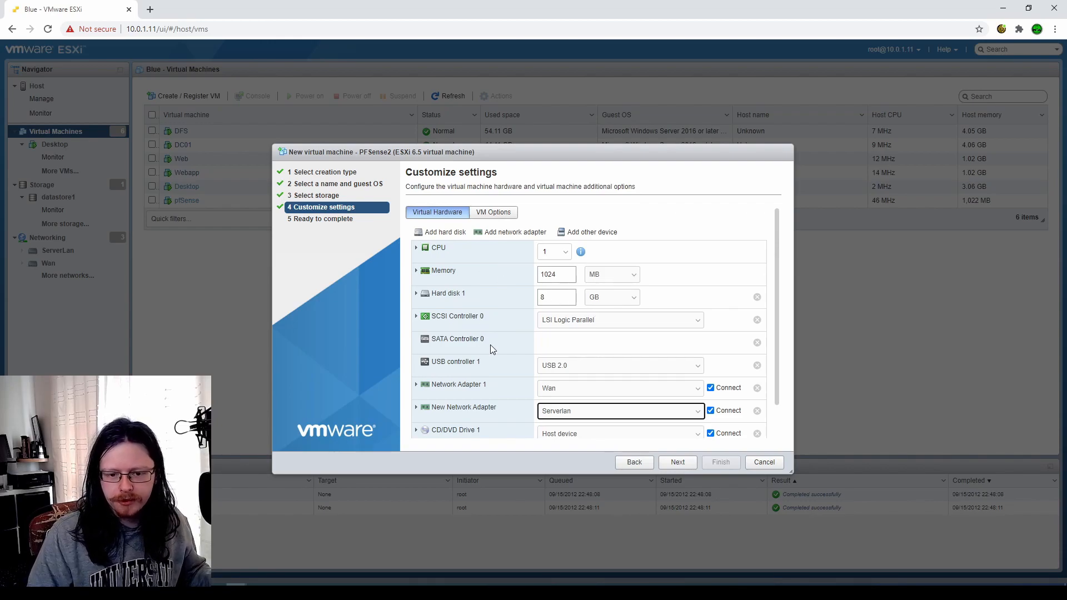
Step: Mount pfSense-CE-2.4.5-RELEASE-p1-amd64.iso from the datastore's ISO folder in CD/DVD Drive 1 and finish creating the virtual machine
{"action": "scroll", "coordinate": [492, 349], "scroll_direction": "down", "scroll_amount": 1}
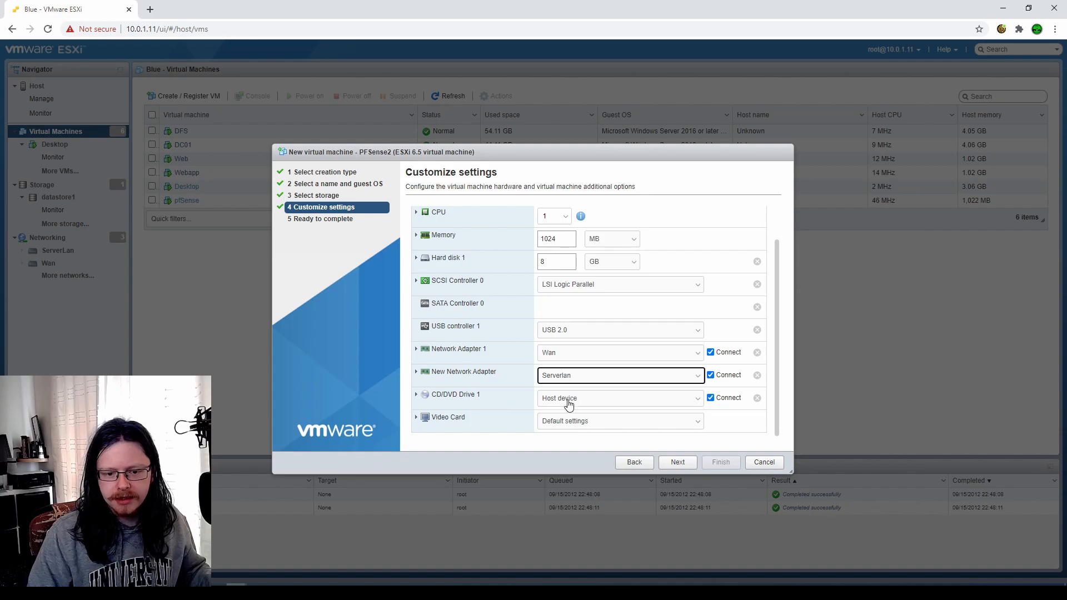
{"action": "left_click", "coordinate": [583, 404]}
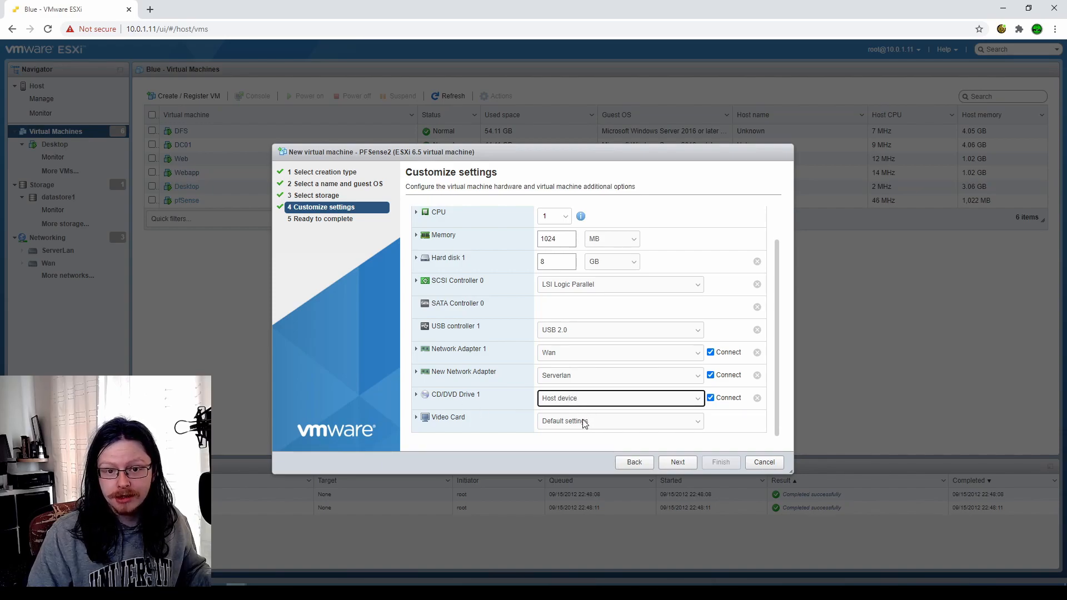
{"action": "left_click", "coordinate": [585, 424]}
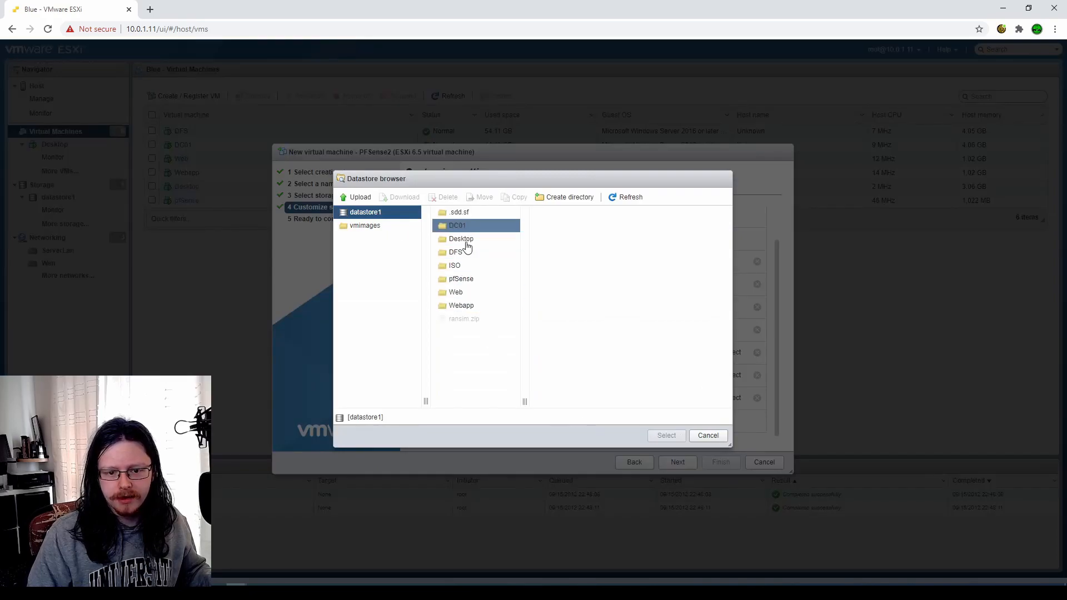
{"action": "left_click", "coordinate": [461, 265]}
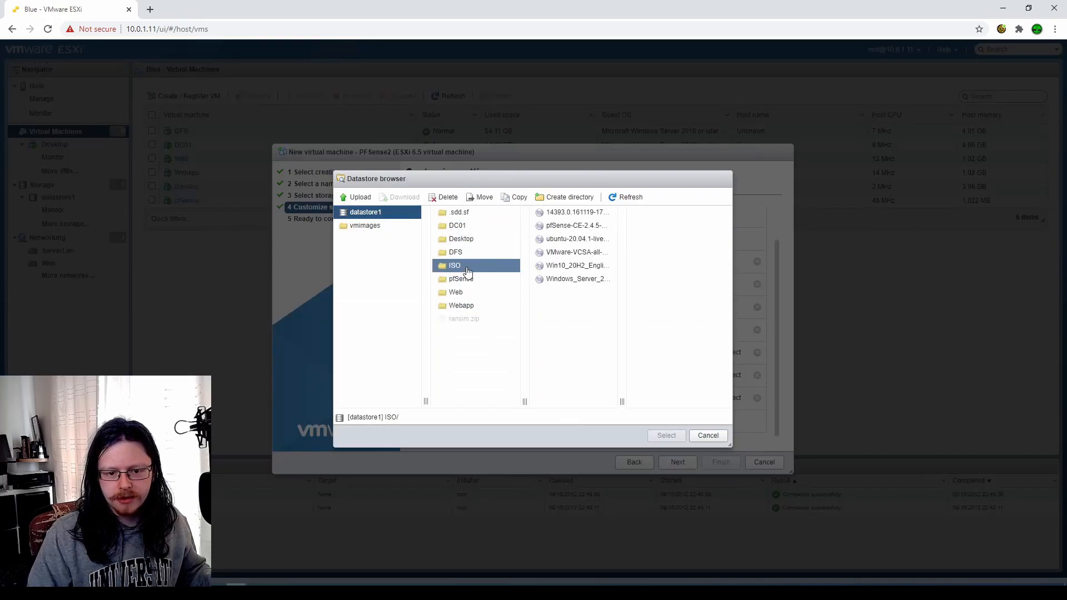
{"action": "left_click", "coordinate": [572, 227]}
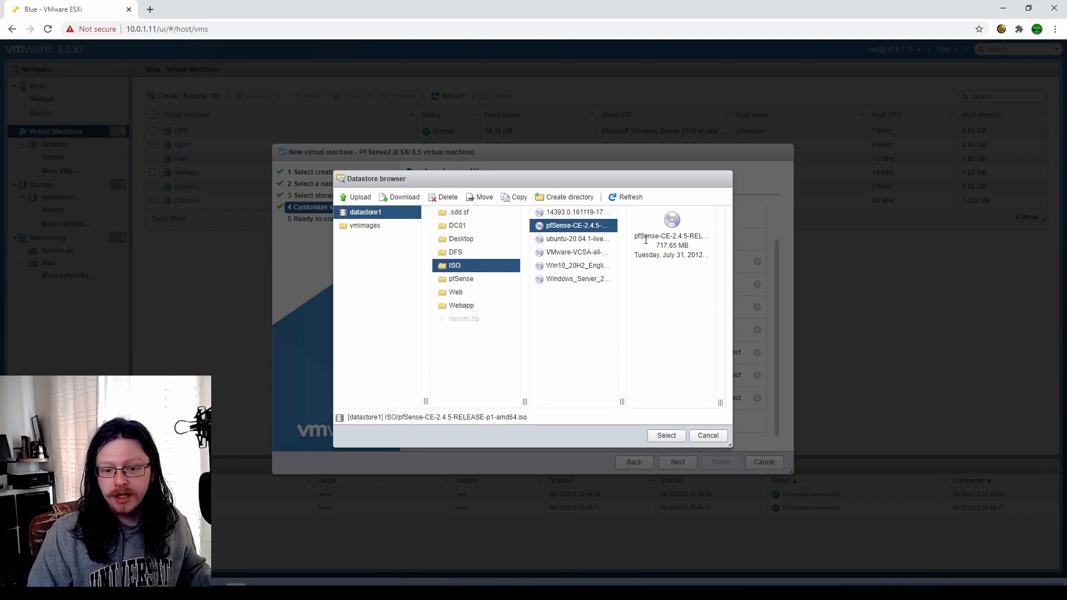
{"action": "left_click_drag", "start_coordinate": [632, 240], "coordinate": [695, 256]}
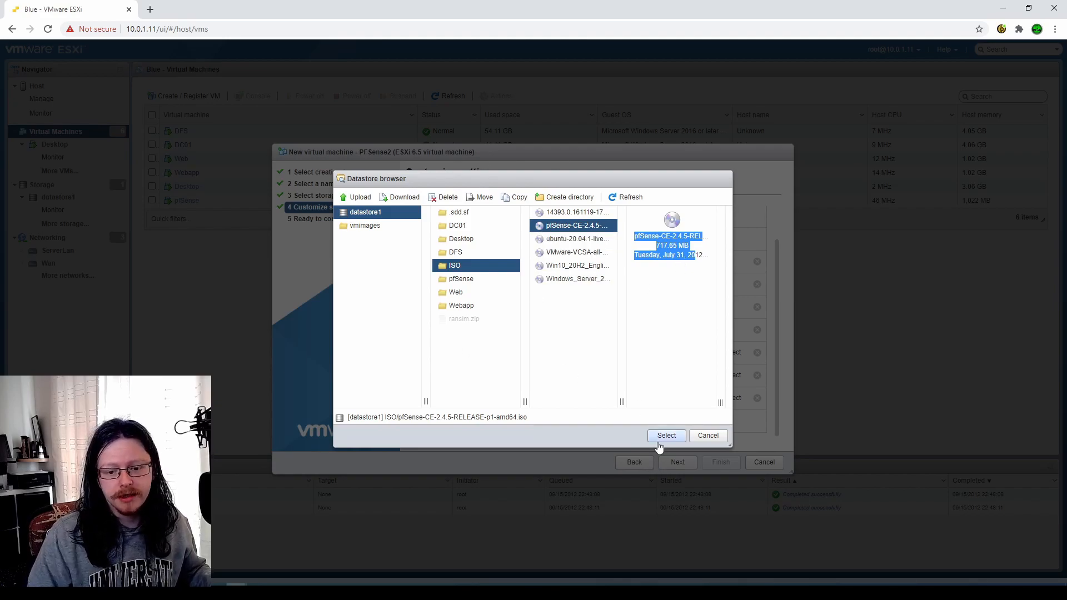
{"action": "left_click", "coordinate": [659, 436]}
{"action": "left_click", "coordinate": [676, 462]}
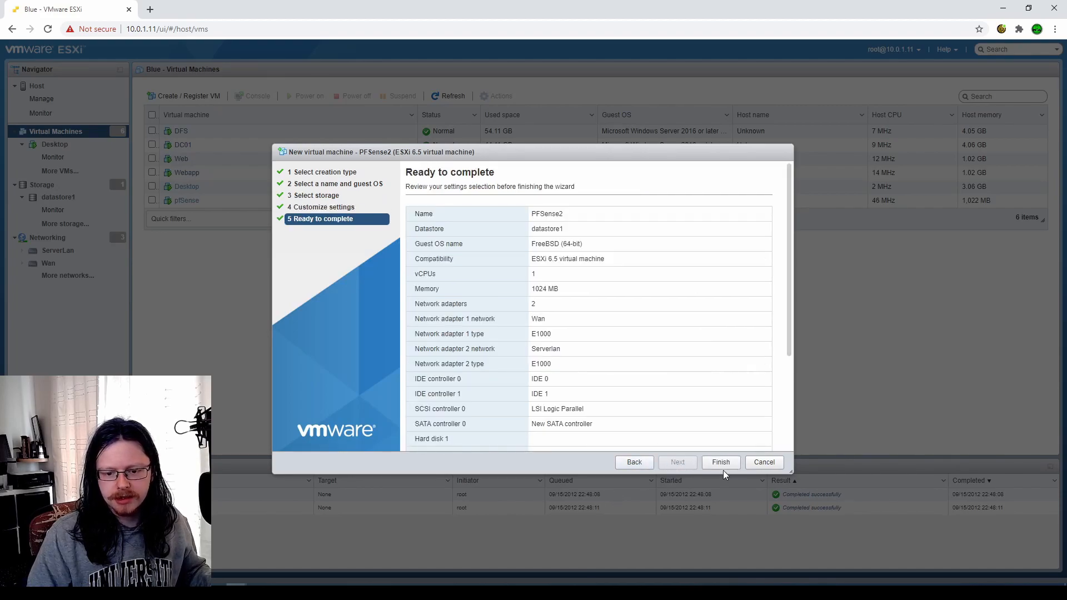
{"action": "left_click", "coordinate": [721, 464]}
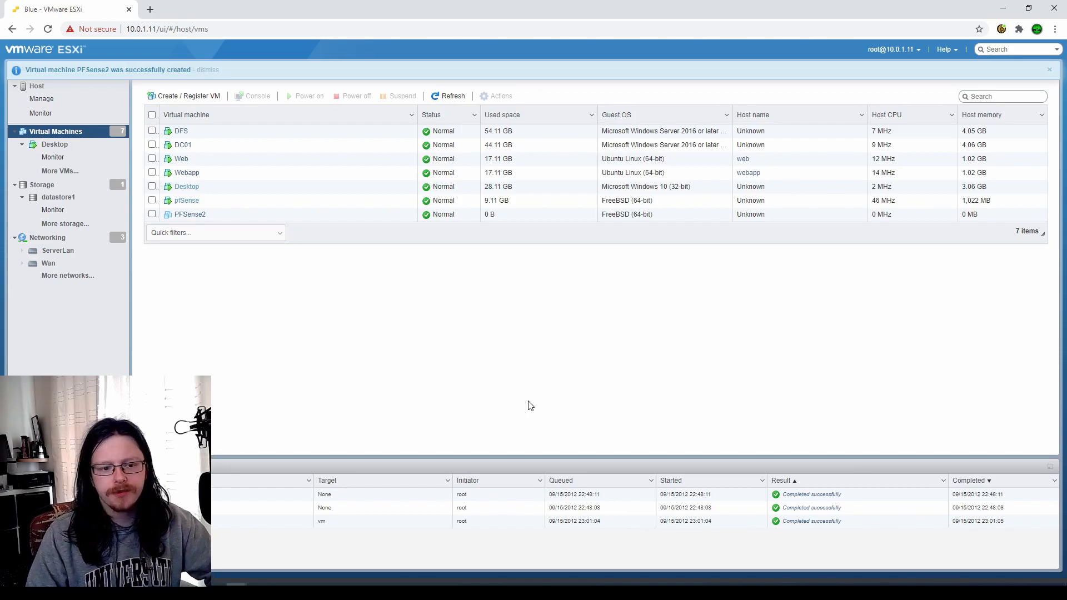
Step: Open the PFSense2 virtual machine, power it on, and enlarge its console window to nearly fill the page
{"action": "left_click", "coordinate": [206, 216]}
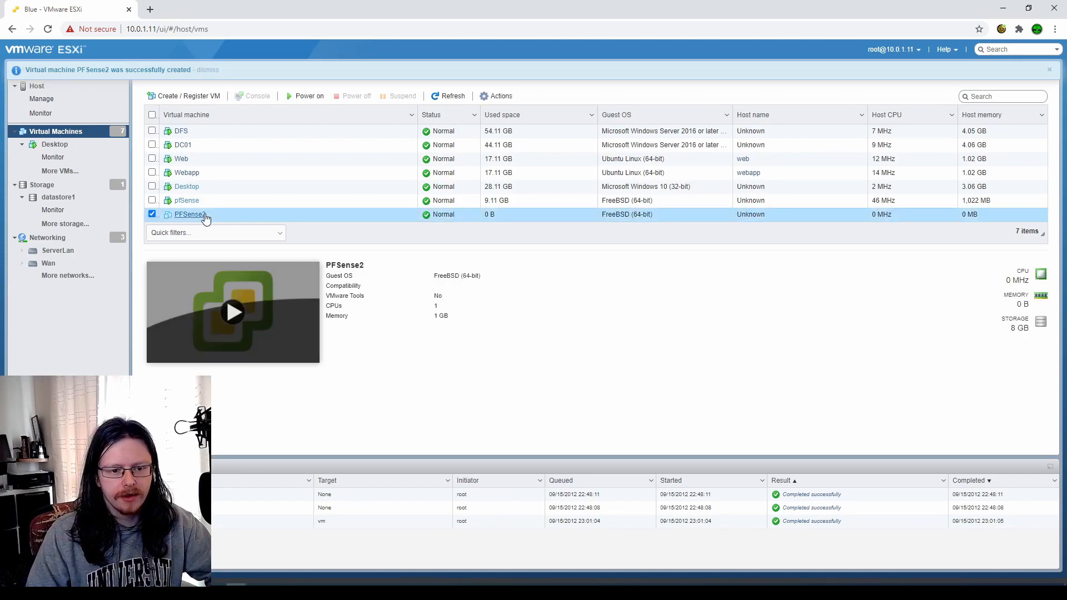
{"action": "left_click", "coordinate": [206, 216]}
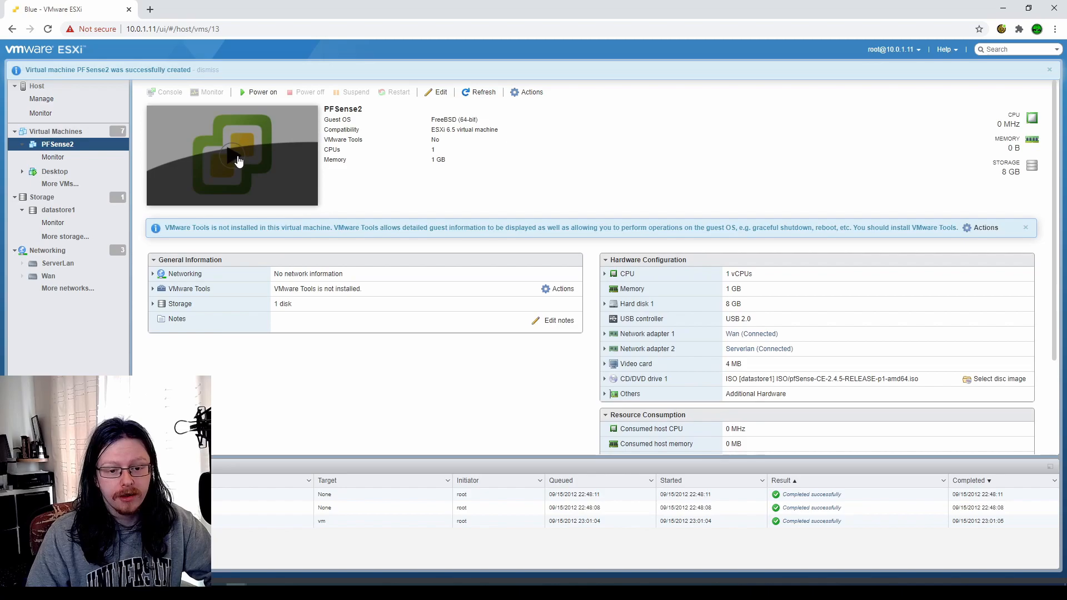
{"action": "left_click", "coordinate": [238, 161]}
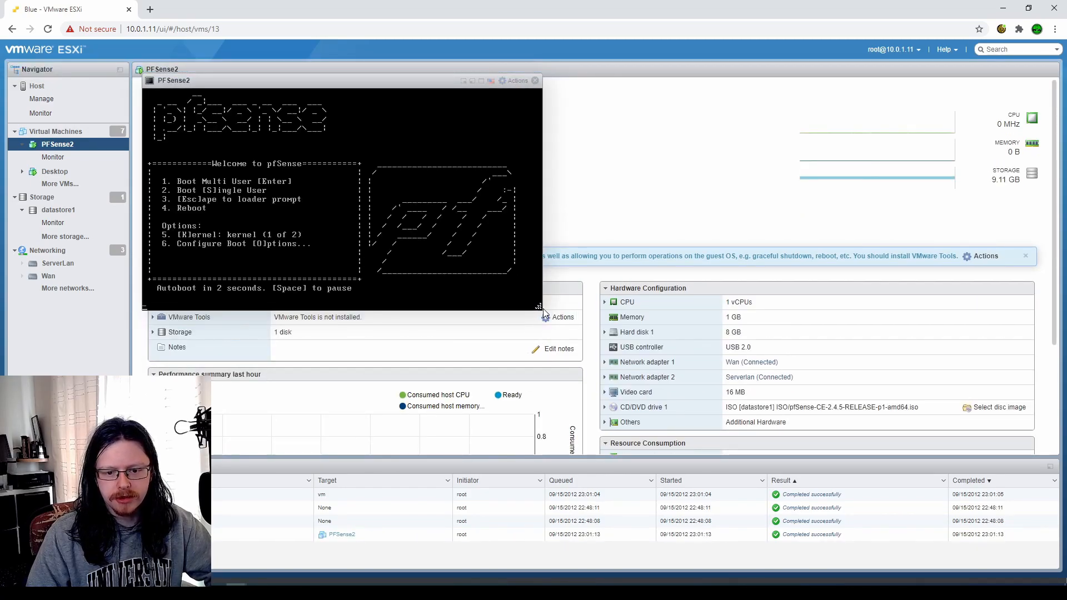
{"action": "left_click_drag", "start_coordinate": [538, 307], "coordinate": [883, 442]}
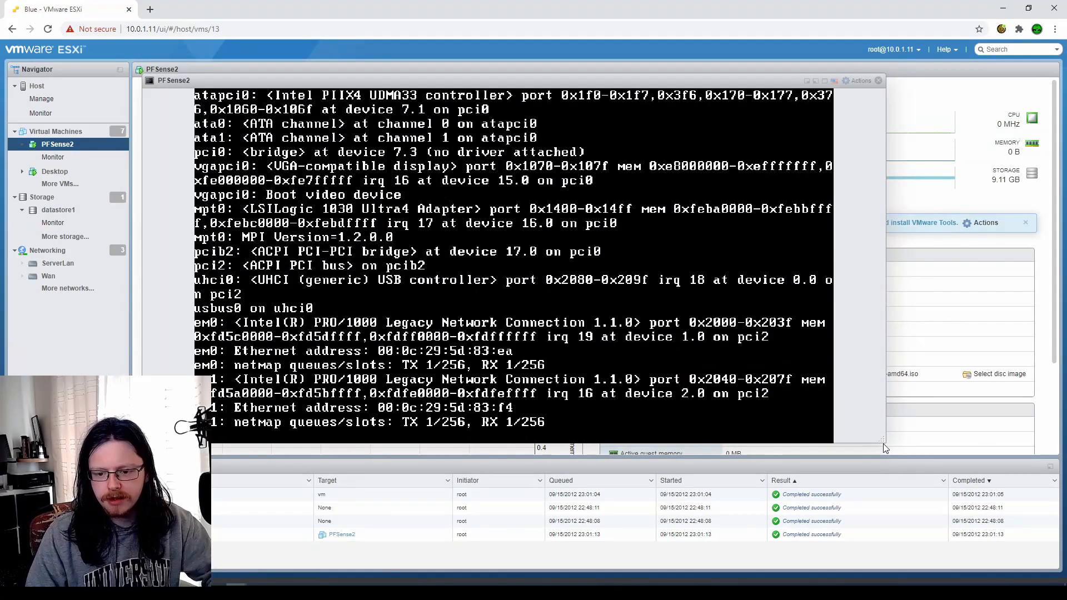
{"action": "left_click_drag", "start_coordinate": [881, 442], "coordinate": [1022, 558]}
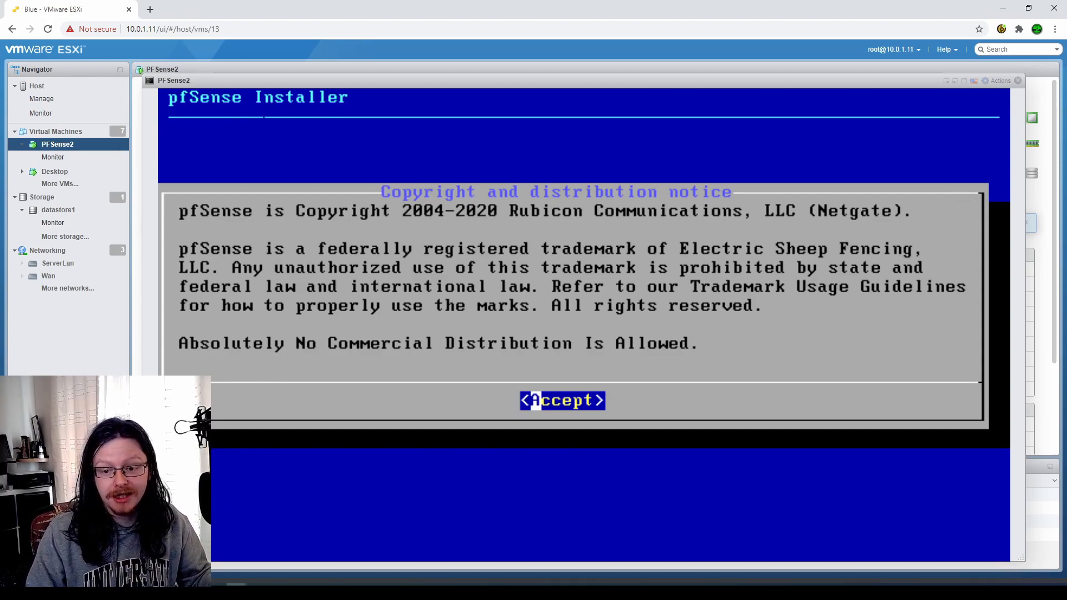
Step: Accept the pfSense copyright notice and start the Install option, continuing with the default keymap
{"action": "key", "text": "Return"}
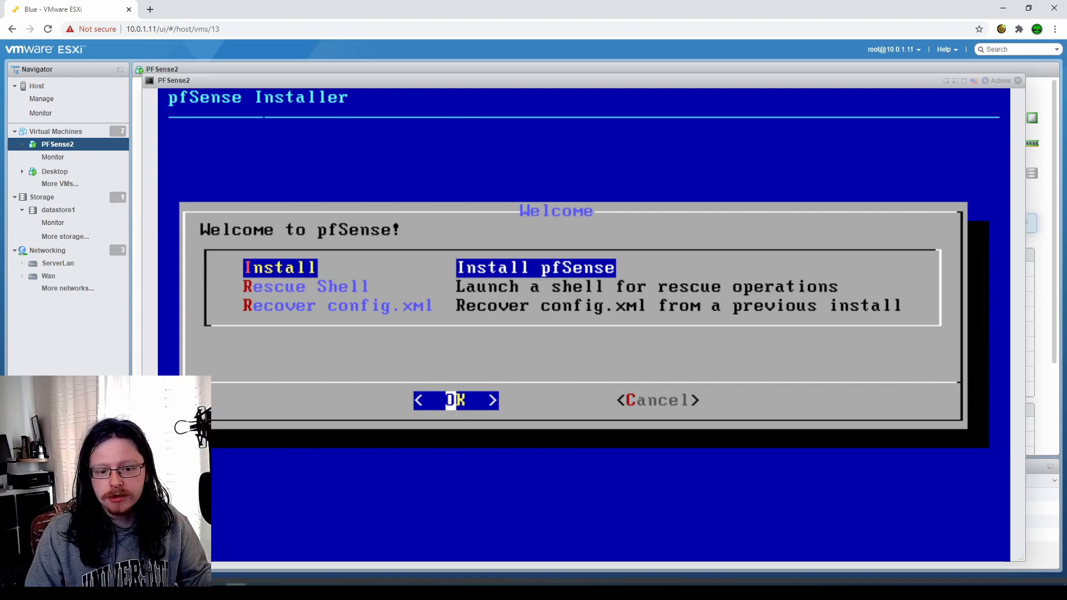
{"action": "key", "text": "Return"}
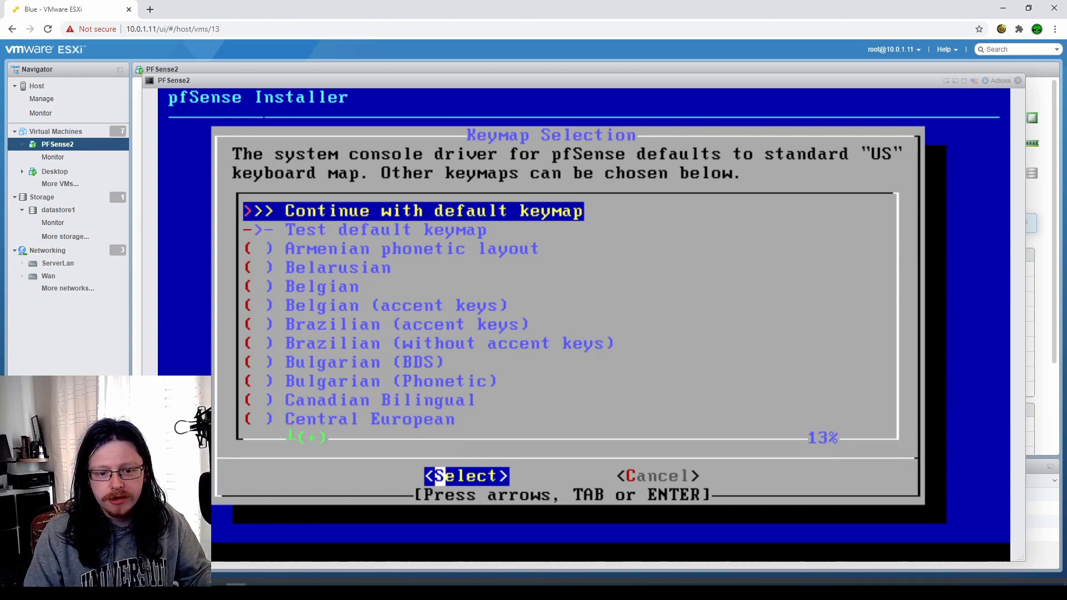
{"action": "key", "text": "Down"}
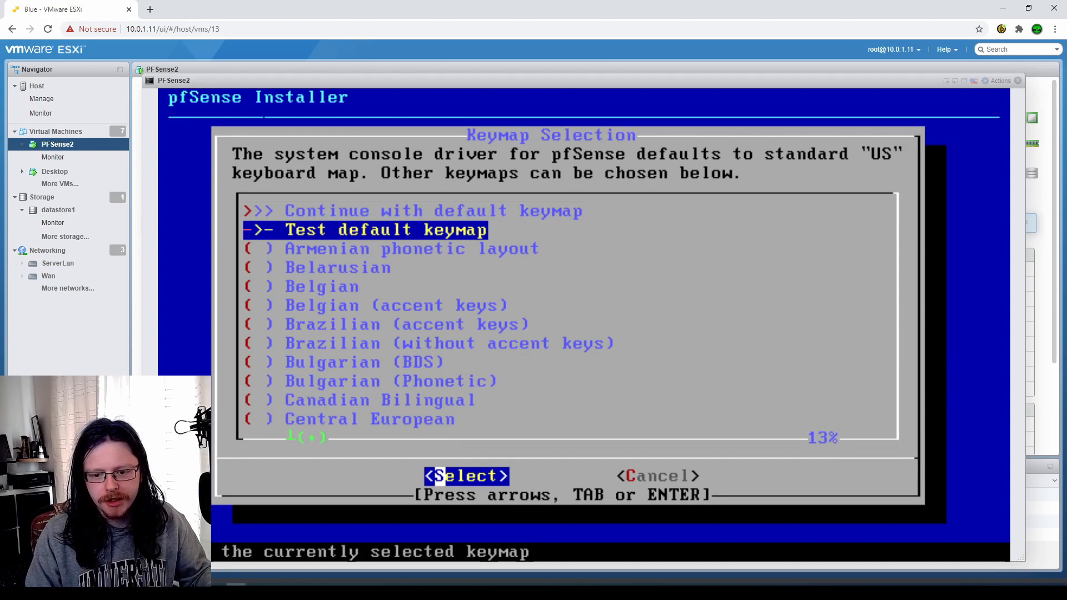
{"action": "key", "text": "Down"}
{"action": "key", "text": "Up"}
{"action": "key", "text": "Up"}
{"action": "key", "text": "Return"}
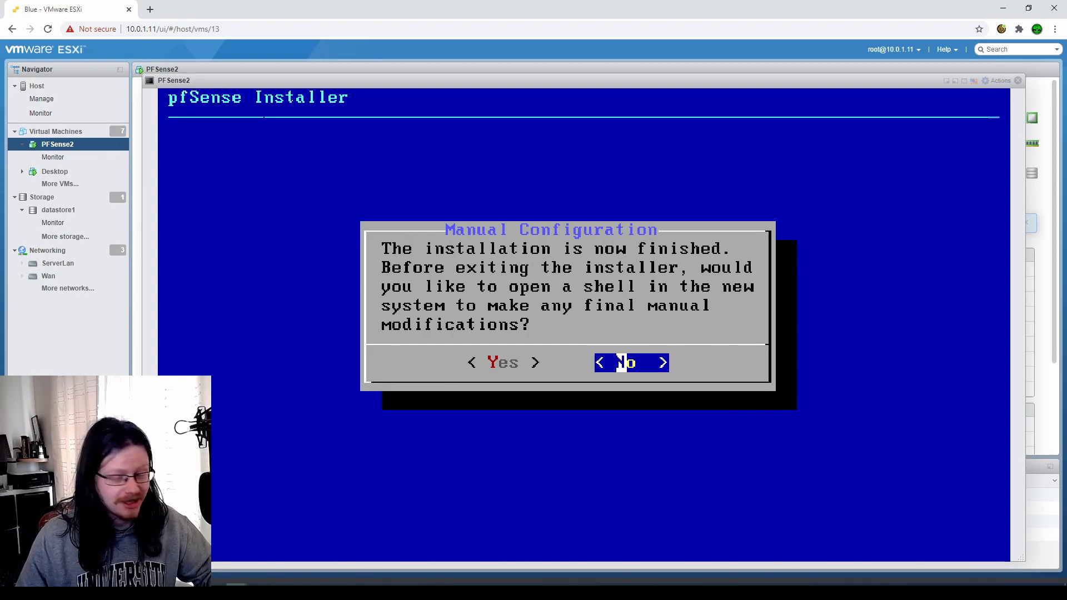
Step: Decline opening a shell for final manual modifications and reboot into the installed pfSense system
{"action": "key", "text": "Return"}
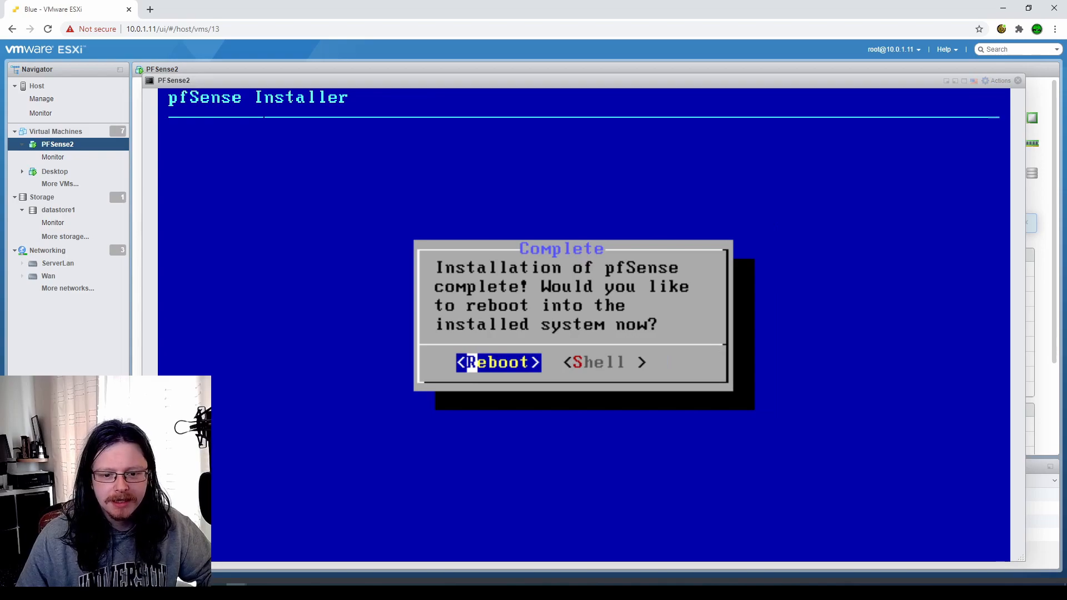
{"action": "key", "text": "Return"}
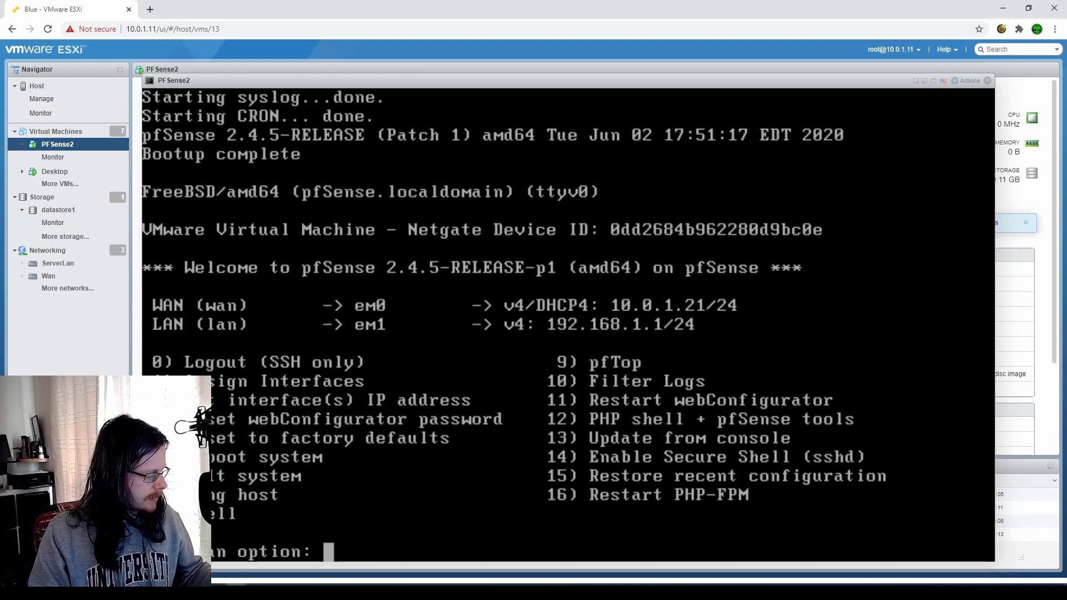
Step: Choose console option 2 to set interface IP addresses, pick the LAN interface, and enter 10.0.3.1 as its IPv4 address
{"action": "type", "text": "2"}
{"action": "key", "text": "Return"}
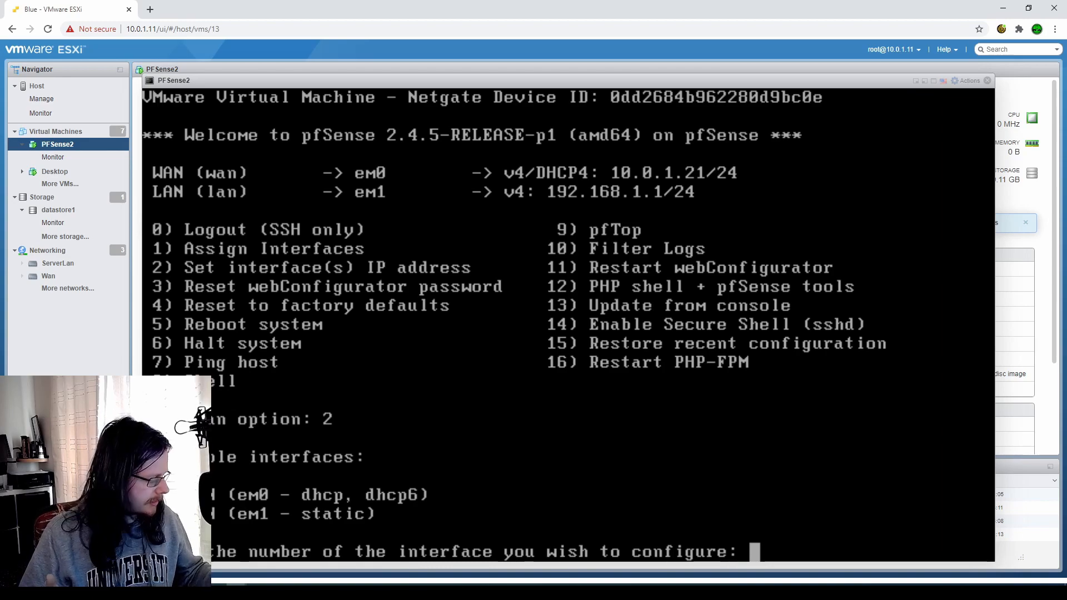
{"action": "type", "text": "2"}
{"action": "key", "text": "Return"}
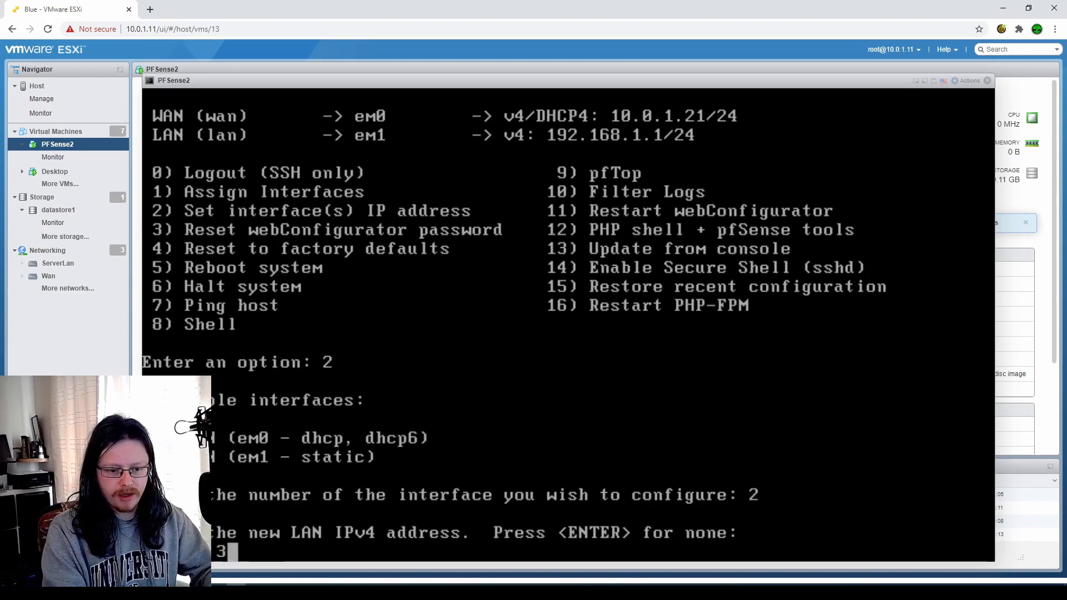
{"action": "type", "text": "3.0"}
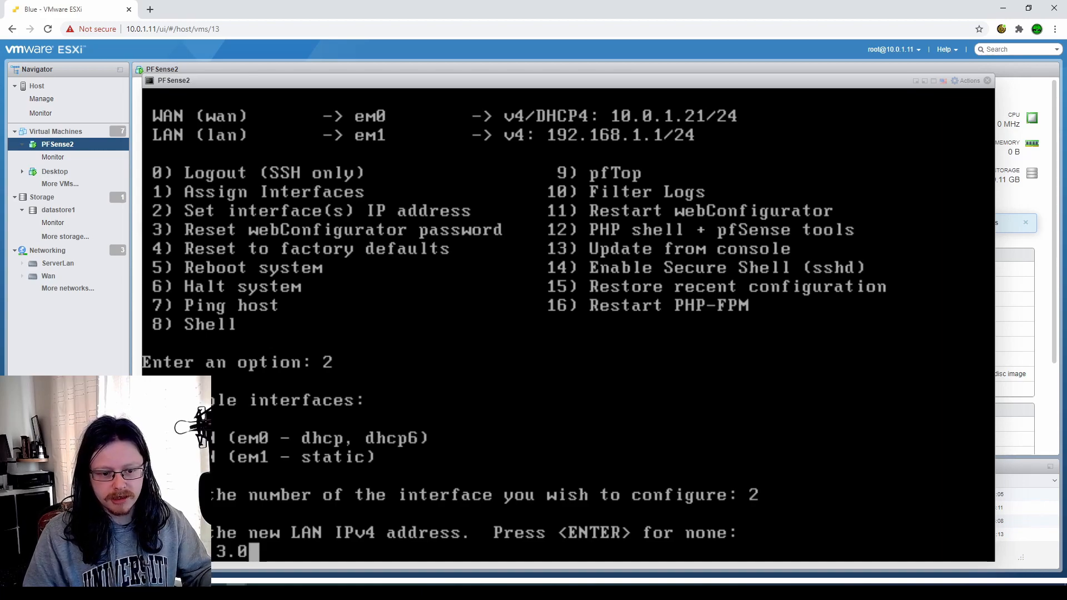
{"action": "key", "text": "BackSpace"}
{"action": "type", "text": "1"}
{"action": "key", "text": "Return"}
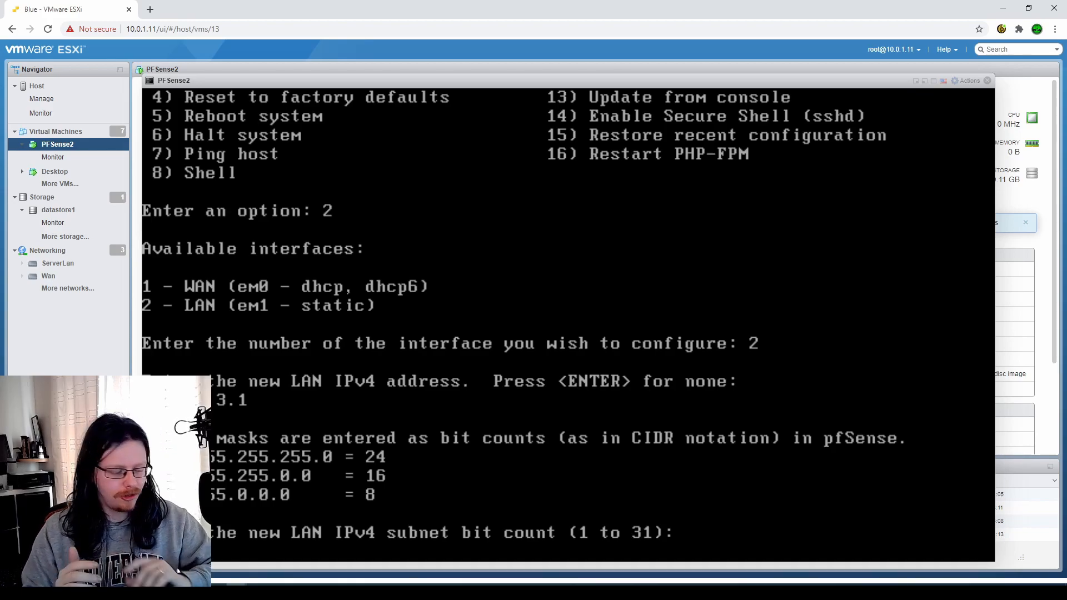
Step: Set the LAN subnet bit count to 24, leaving the upstream gateway and IPv6 address at none
{"action": "type", "text": "24"}
{"action": "key", "text": "Return"}
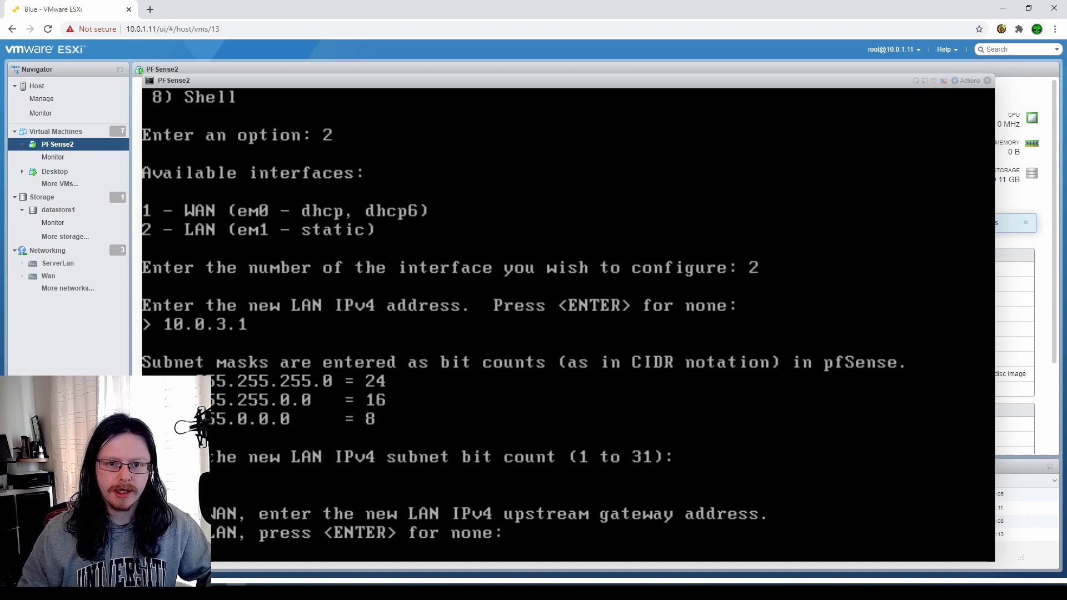
{"action": "key", "text": "Return"}
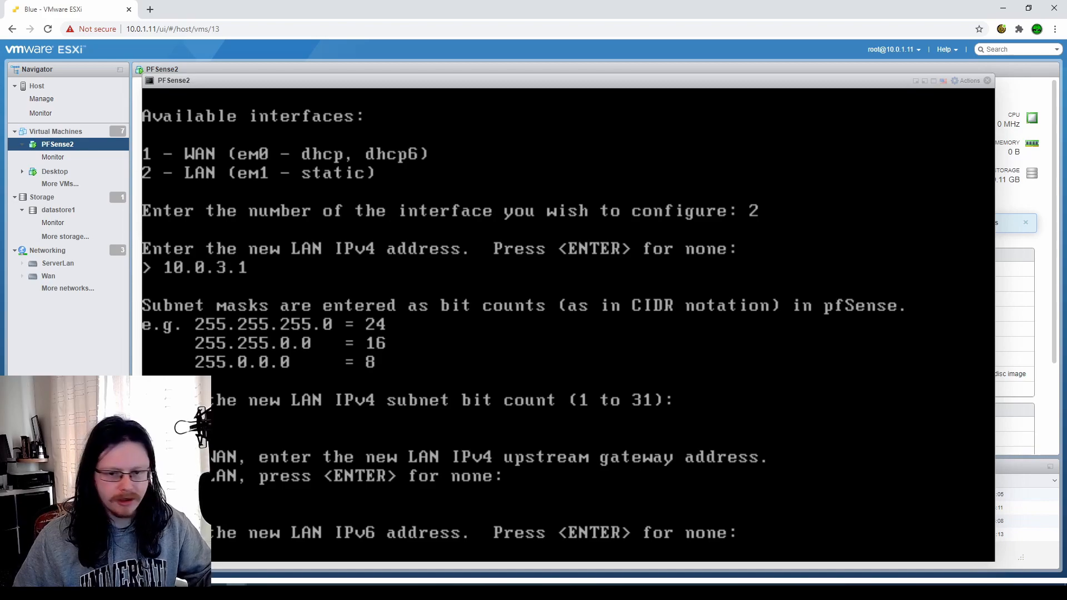
{"action": "key", "text": "Return"}
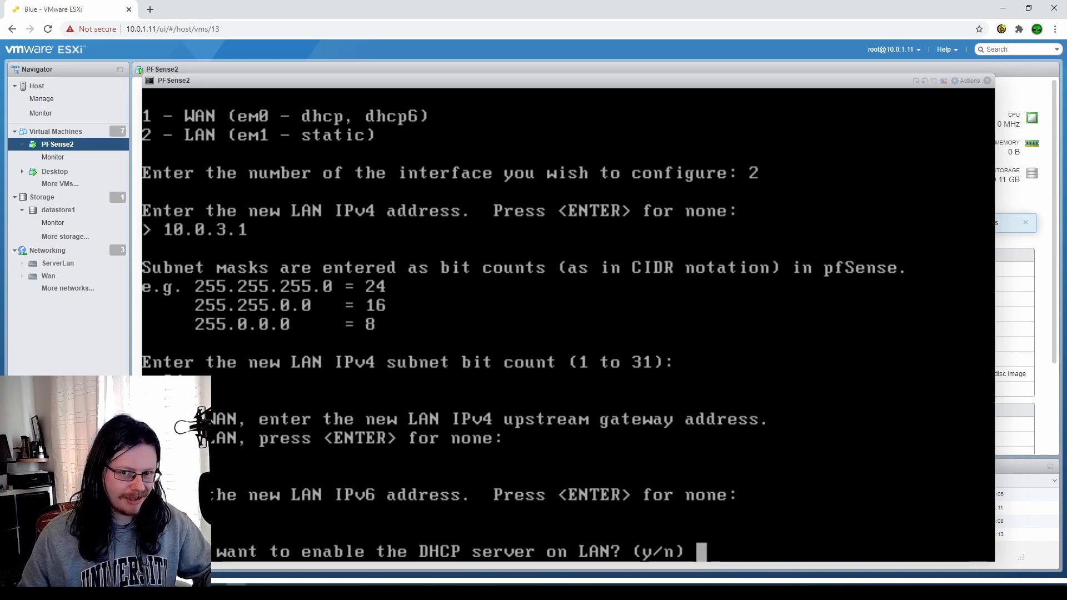
Step: Enable the DHCP server on LAN and set the start of the IPv4 client address range to 10.0.3.2
{"action": "type", "text": "y"}
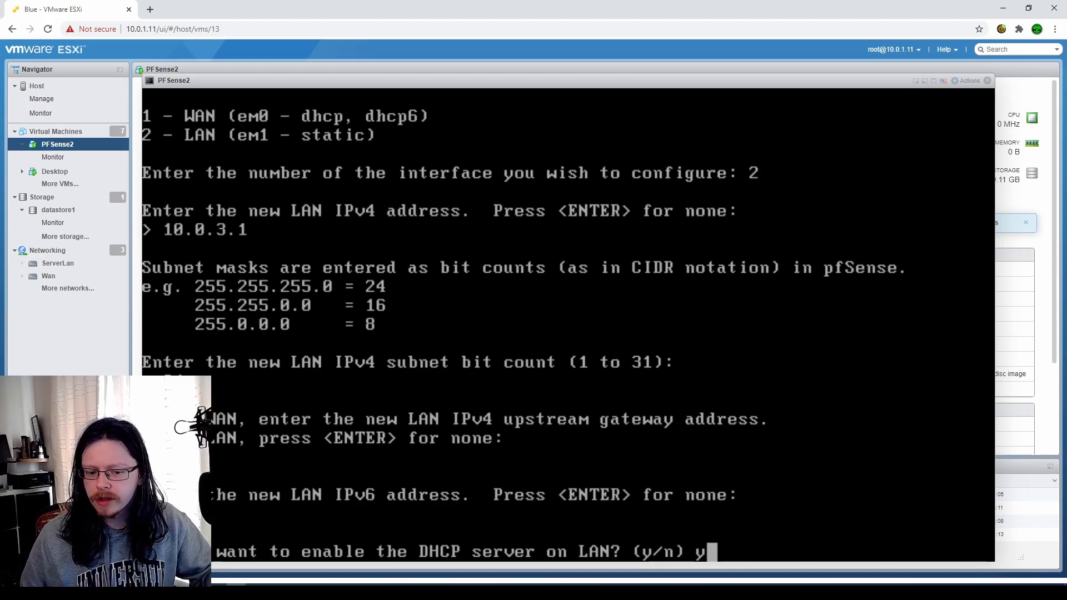
{"action": "key", "text": "Return"}
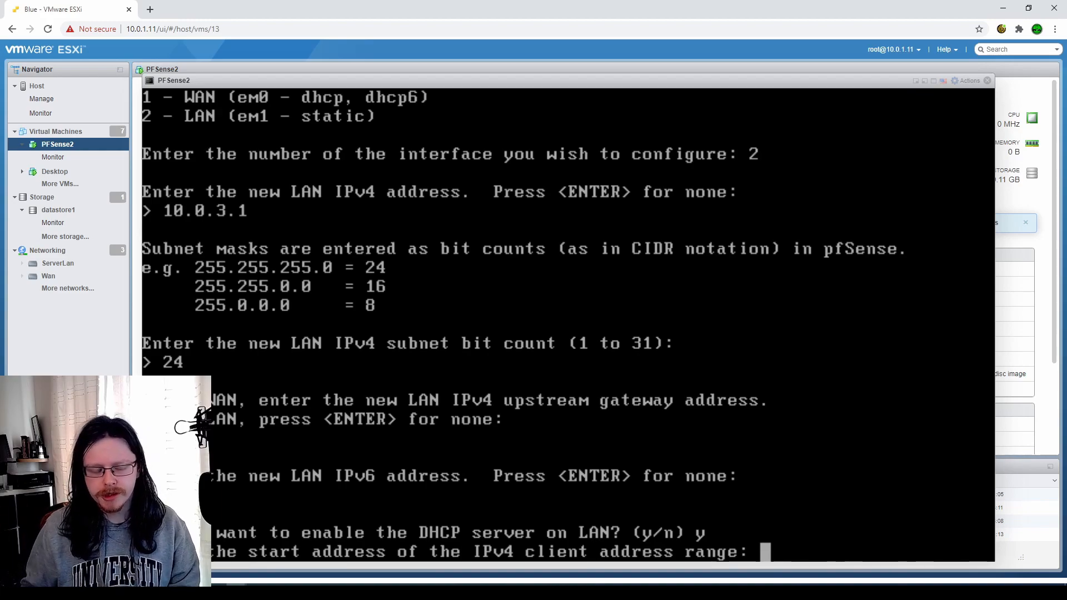
{"action": "type", "text": "2"}
{"action": "key", "text": "Return"}
{"action": "type", "text": "10.0.3.2"}
{"action": "key", "text": "Return"}
Step: Set the end of the IPv4 client address range to 10.0.3.254 and revert the webConfigurator protocol to HTTP
{"action": "type", "text": "4"}
{"action": "key", "text": "Down"}
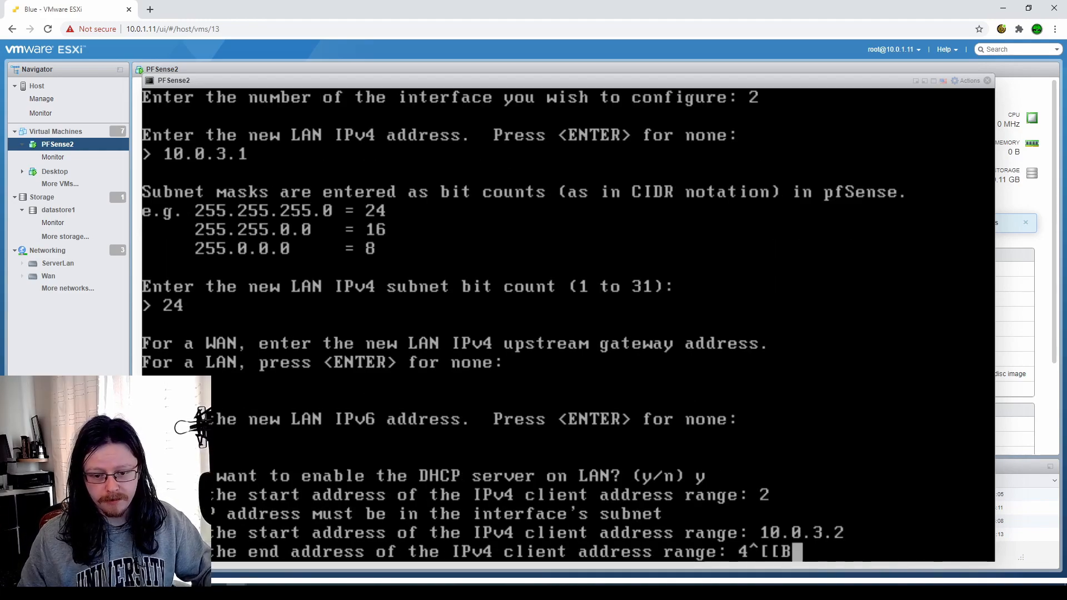
{"action": "key", "text": "BackSpace"}
{"action": "key", "text": "BackSpace"}
{"action": "key", "text": "BackSpace"}
{"action": "key", "text": "BackSpace"}
{"action": "key", "text": "BackSpace"}
{"action": "key", "text": "Up"}
{"action": "key", "text": "Up"}
{"action": "key", "text": "BackSpace"}
{"action": "key", "text": "BackSpace"}
{"action": "key", "text": "BackSpace"}
{"action": "key", "text": "BackSpace"}
{"action": "key", "text": "BackSpace"}
{"action": "key", "text": "BackSpace"}
{"action": "key", "text": "BackSpace"}
{"action": "key", "text": "BackSpace"}
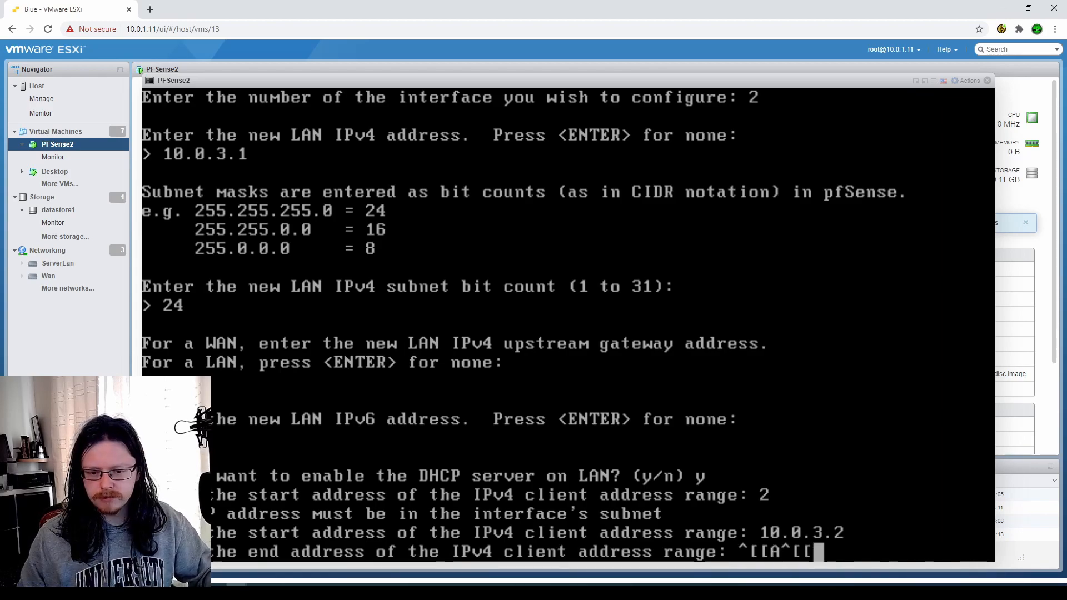
{"action": "type", "text": "10.0."}
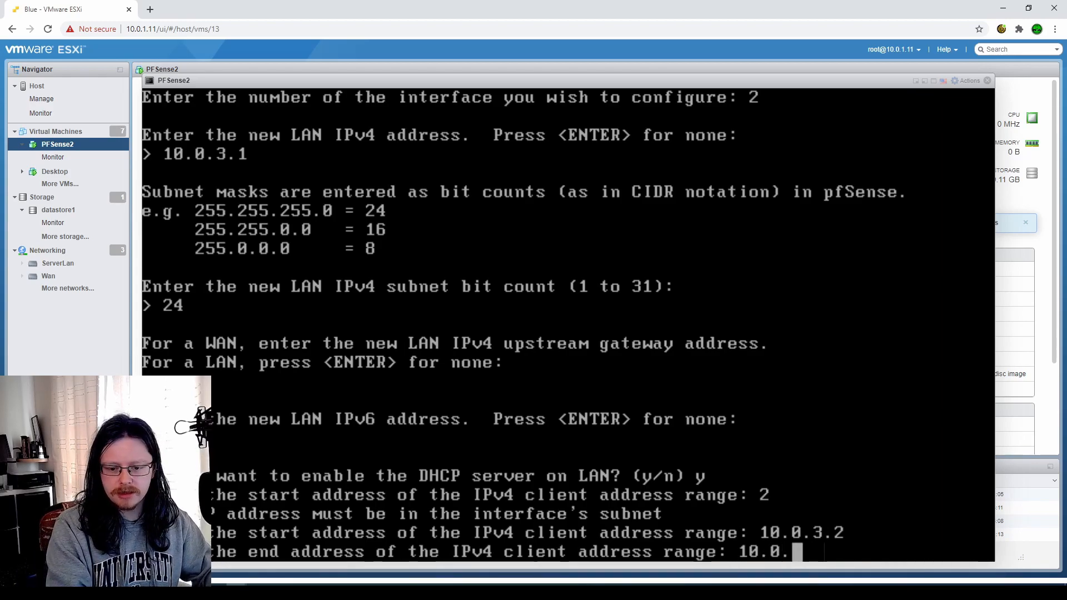
{"action": "type", "text": "3.254"}
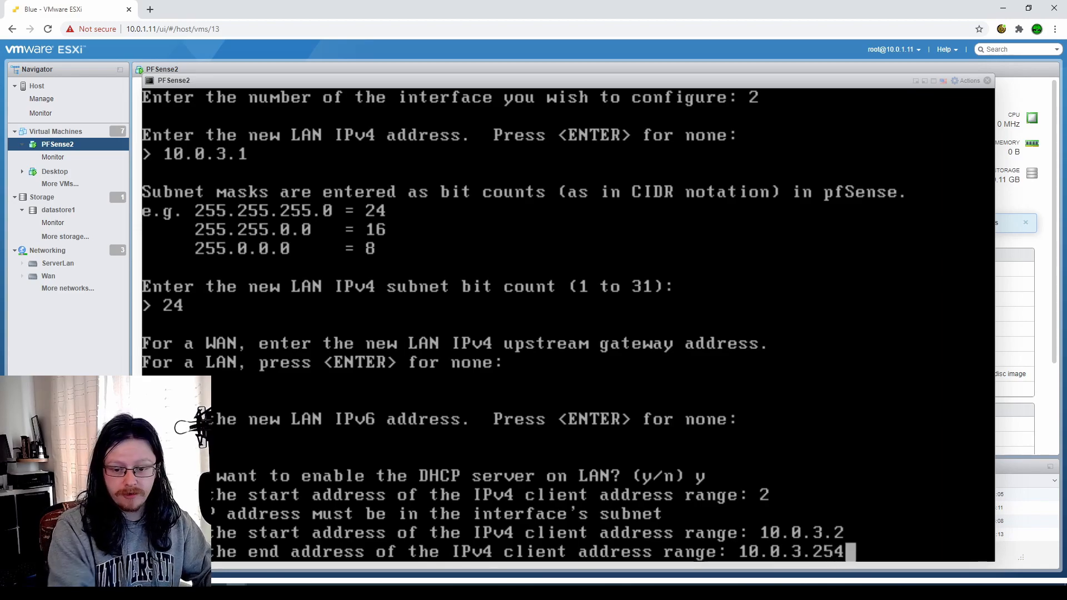
{"action": "key", "text": "Return"}
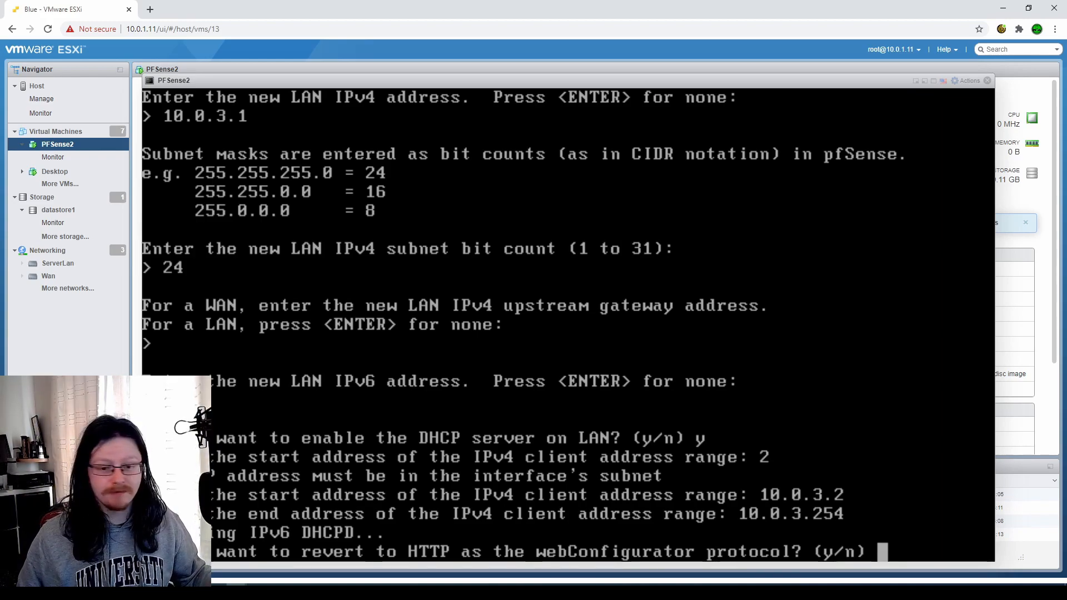
{"action": "type", "text": "y"}
{"action": "key", "text": "Return"}
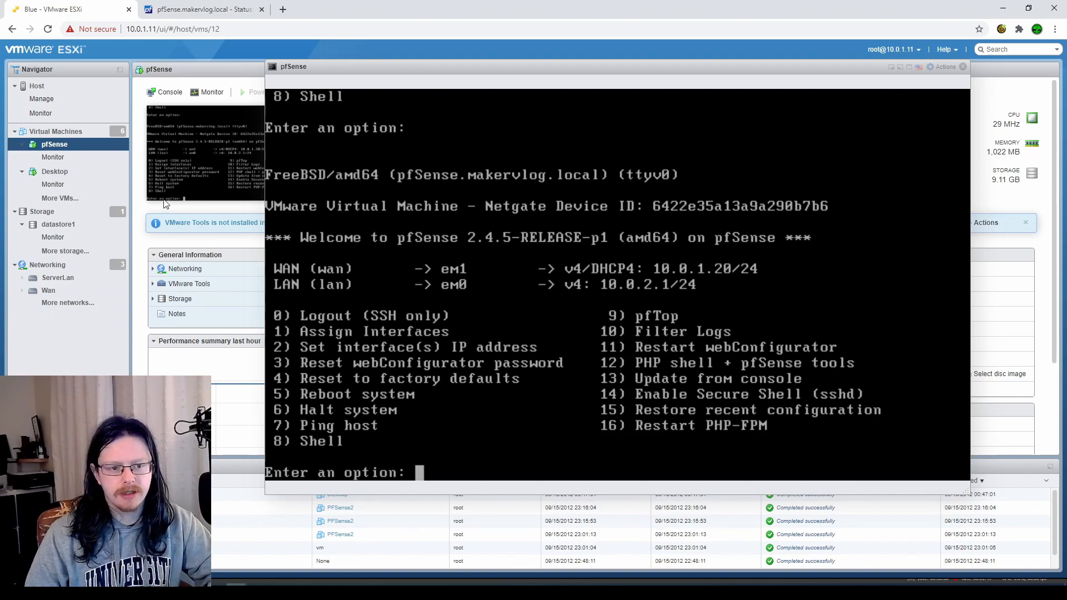
Step: Bring up the web dashboard of the existing pfSense firewall at 10.0.2.1
{"action": "left_click", "coordinate": [196, 11]}
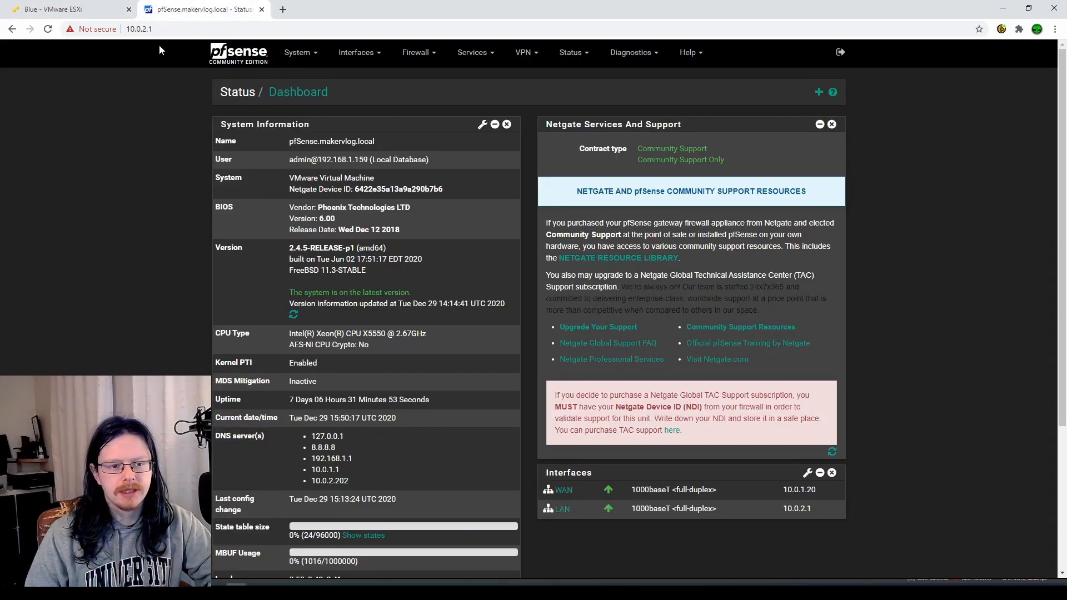
{"action": "left_click", "coordinate": [164, 29]}
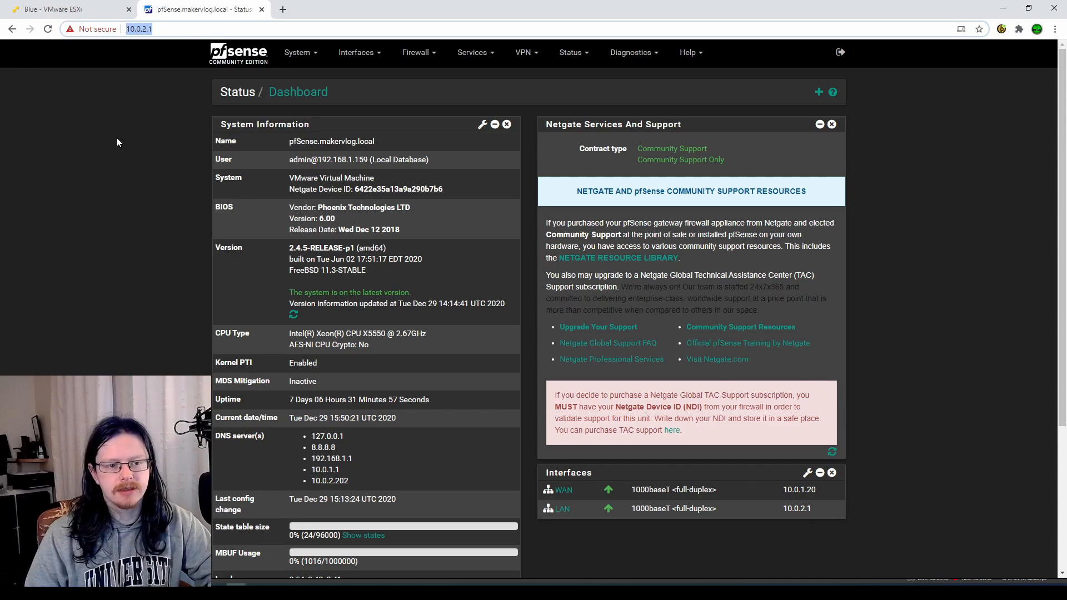
{"action": "left_click", "coordinate": [166, 29]}
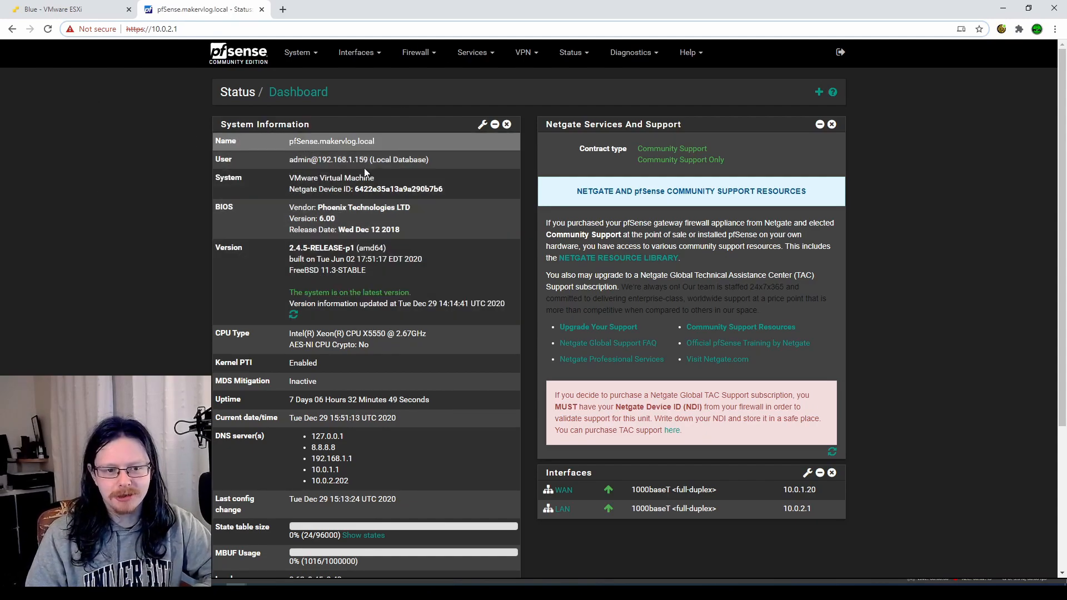
Step: Open the General Setup page and look over its hostname, DNS server, localization and theme settings
{"action": "left_click", "coordinate": [298, 53]}
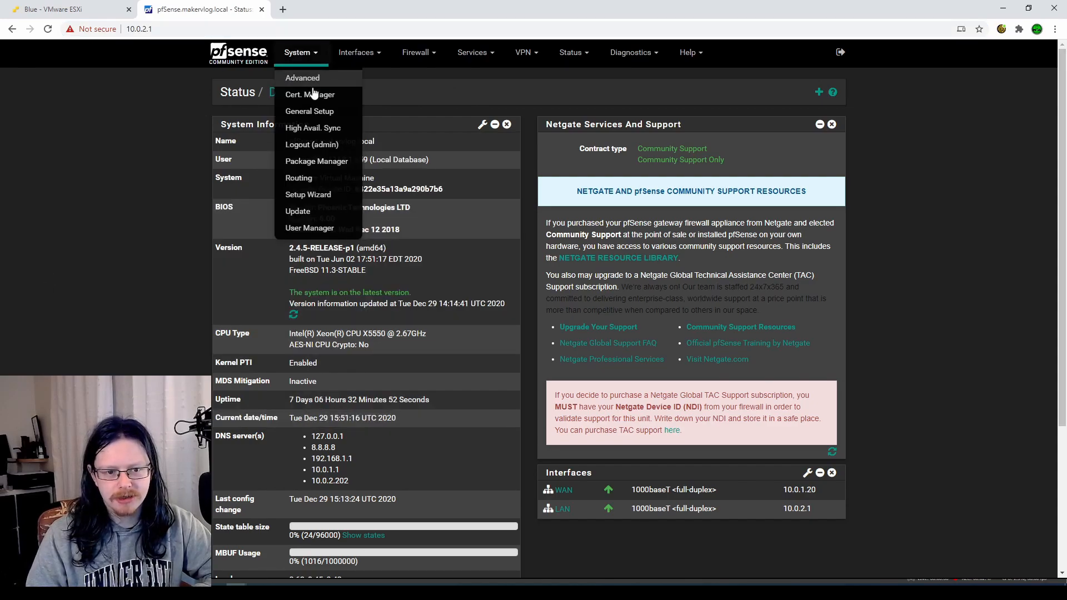
{"action": "left_click", "coordinate": [309, 111]}
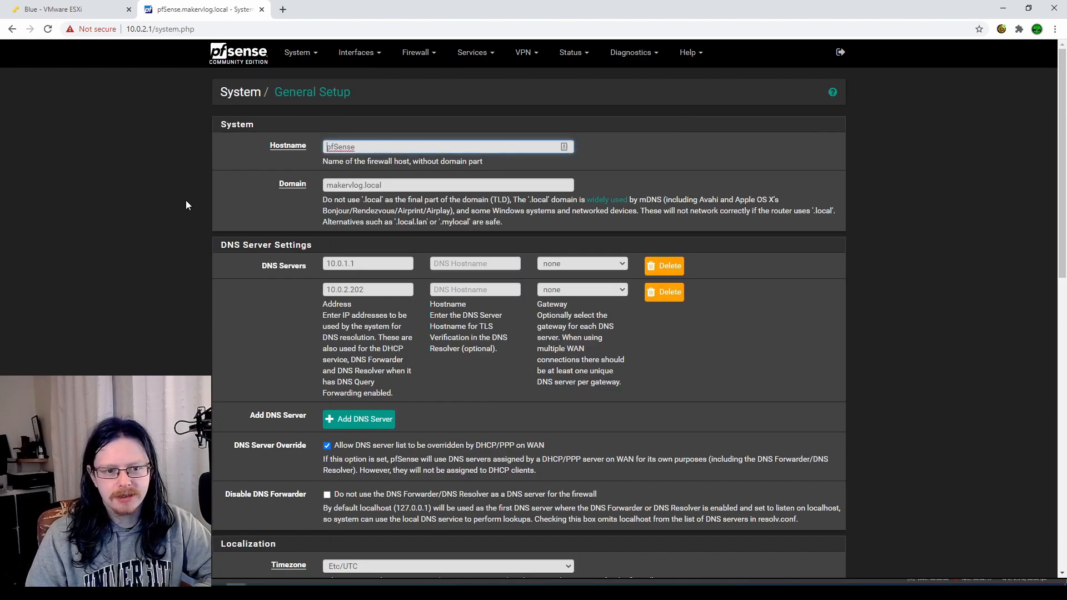
{"action": "left_click", "coordinate": [297, 52]}
{"action": "left_click", "coordinate": [100, 245]}
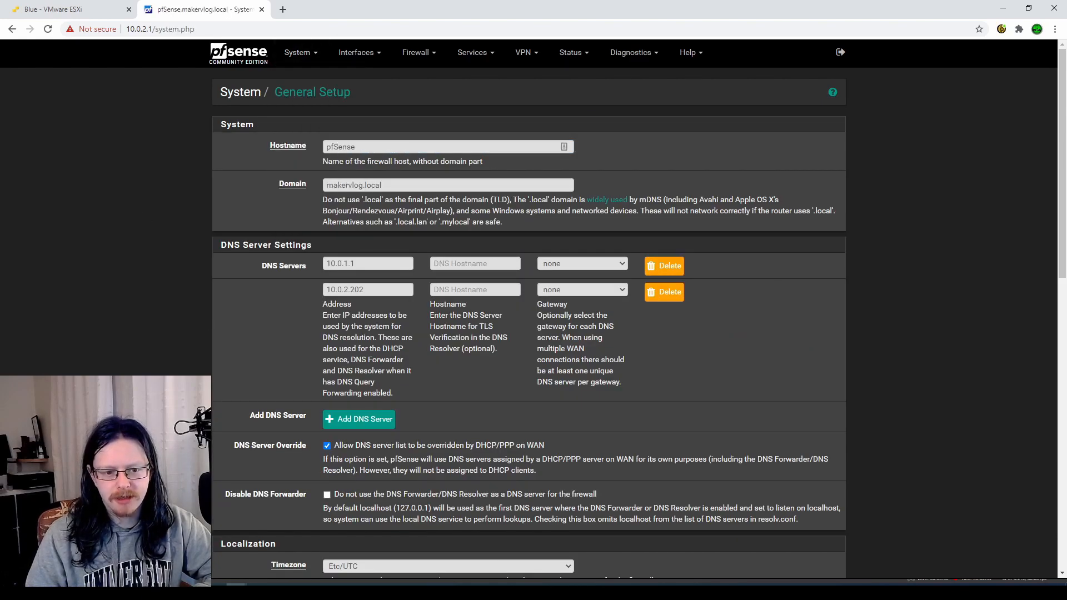
{"action": "scroll", "coordinate": [189, 361], "scroll_direction": "down", "scroll_amount": 5}
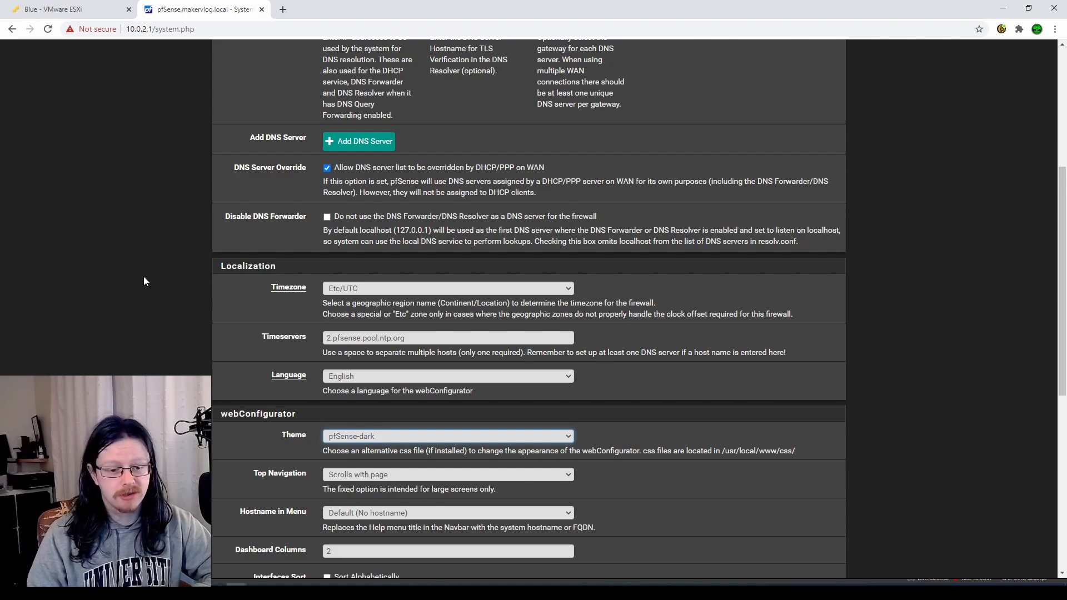
{"action": "scroll", "coordinate": [172, 374], "scroll_direction": "up", "scroll_amount": 5}
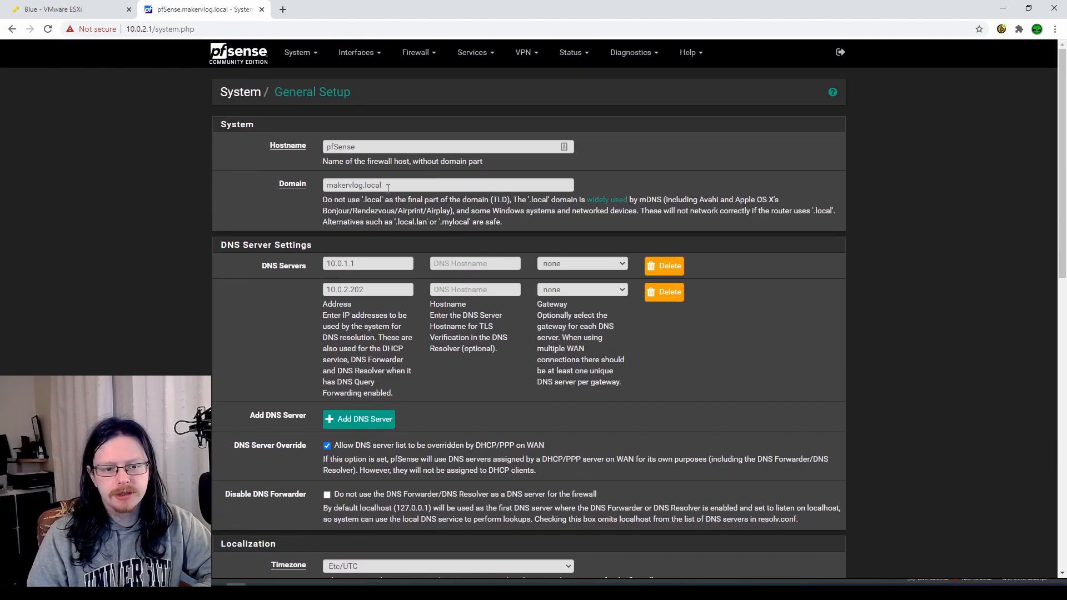
{"action": "left_click", "coordinate": [362, 148]}
{"action": "left_click_drag", "start_coordinate": [363, 147], "coordinate": [315, 156]}
{"action": "key", "text": "End"}
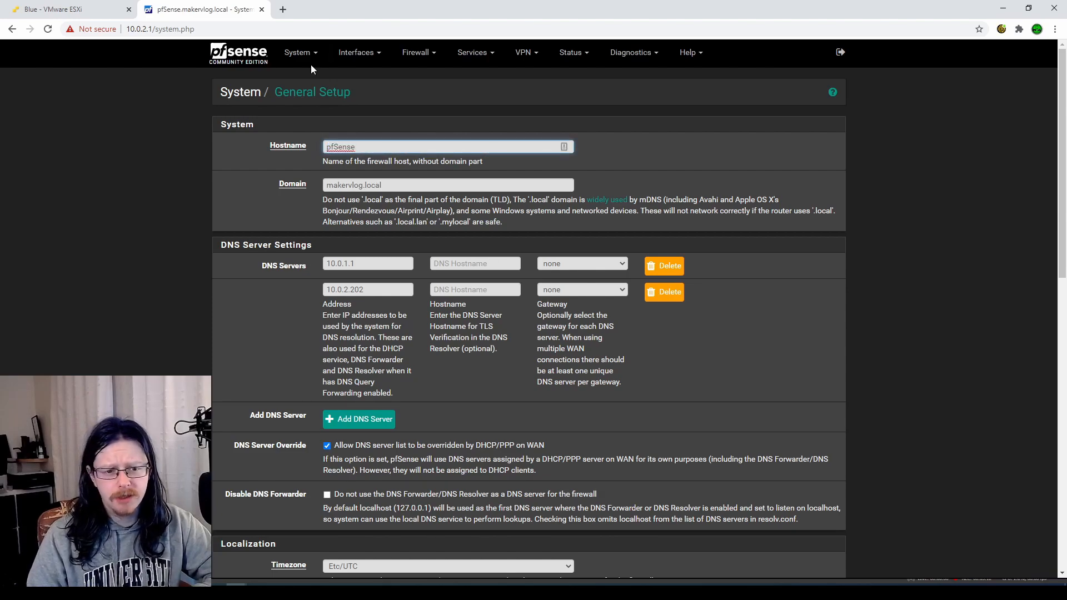
Step: Launch the Setup Wizard, advance past its welcome page to view the first step, and return to the dashboard
{"action": "left_click", "coordinate": [300, 54]}
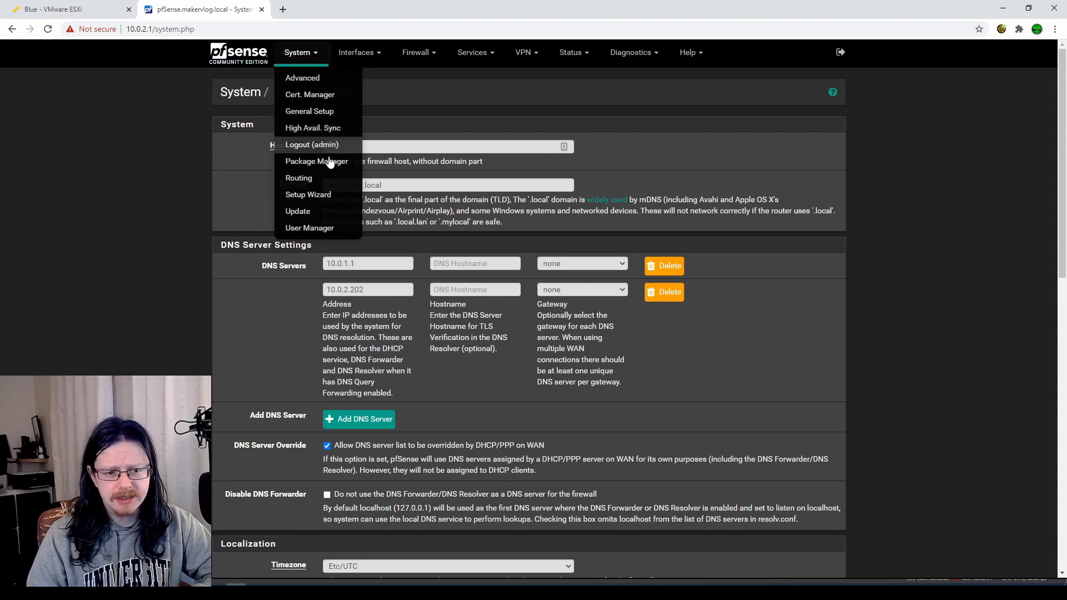
{"action": "left_click", "coordinate": [307, 195]}
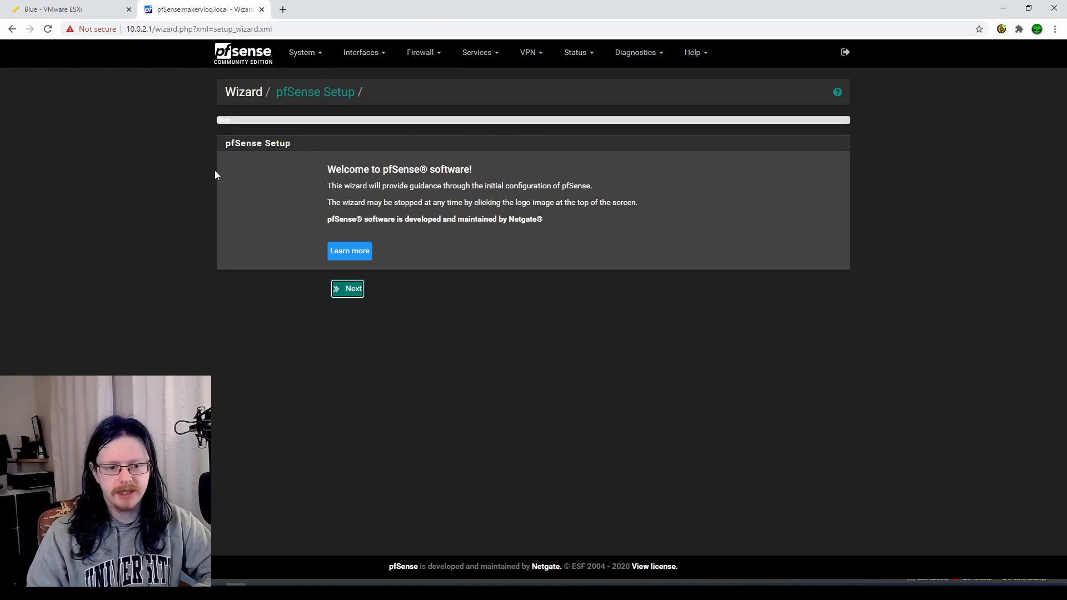
{"action": "left_click", "coordinate": [347, 290]}
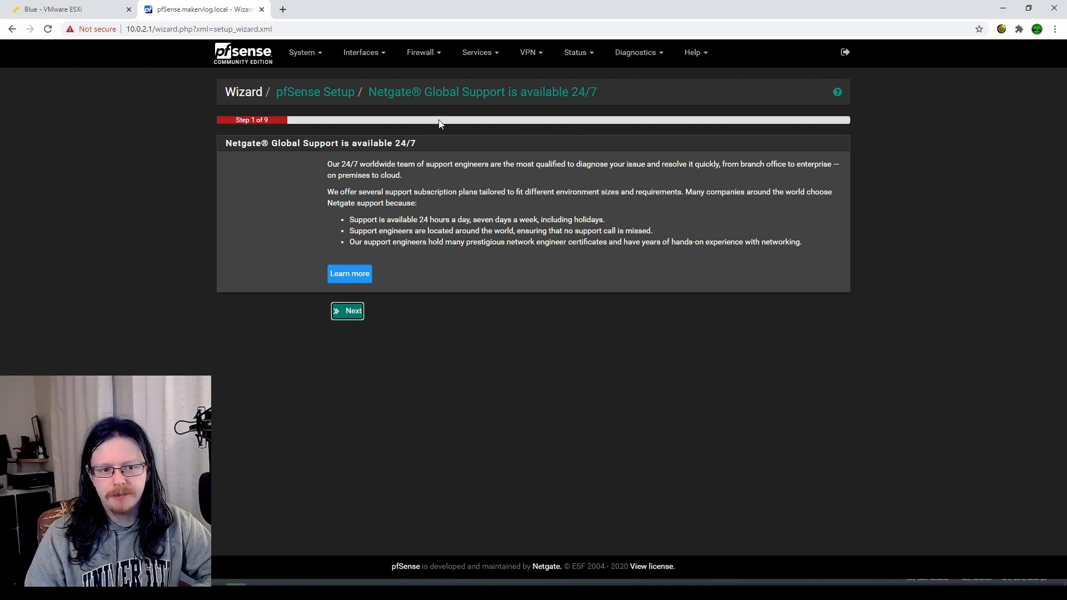
{"action": "left_click", "coordinate": [234, 58]}
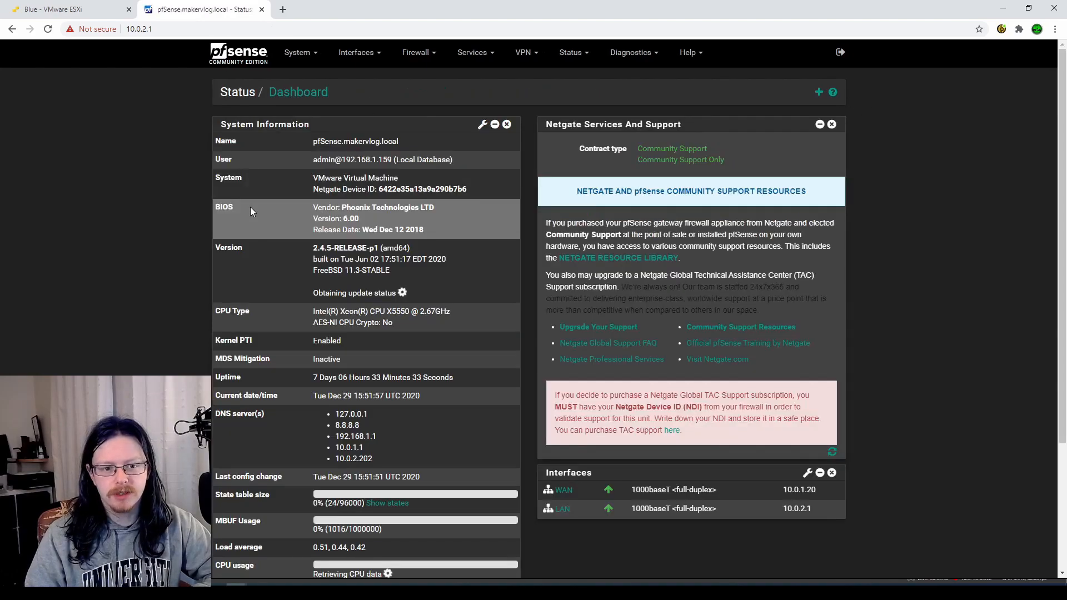
Step: Reopen the General Setup page and examine the firewall's domain and hostname fields
{"action": "left_click", "coordinate": [297, 52]}
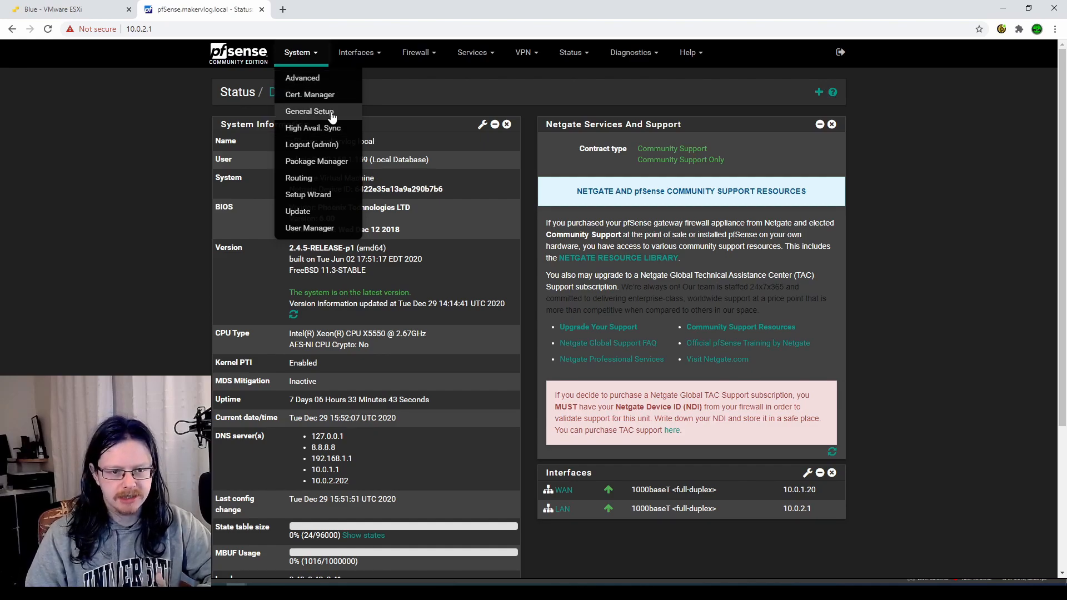
{"action": "left_click", "coordinate": [311, 111]}
{"action": "key", "text": "Tab"}
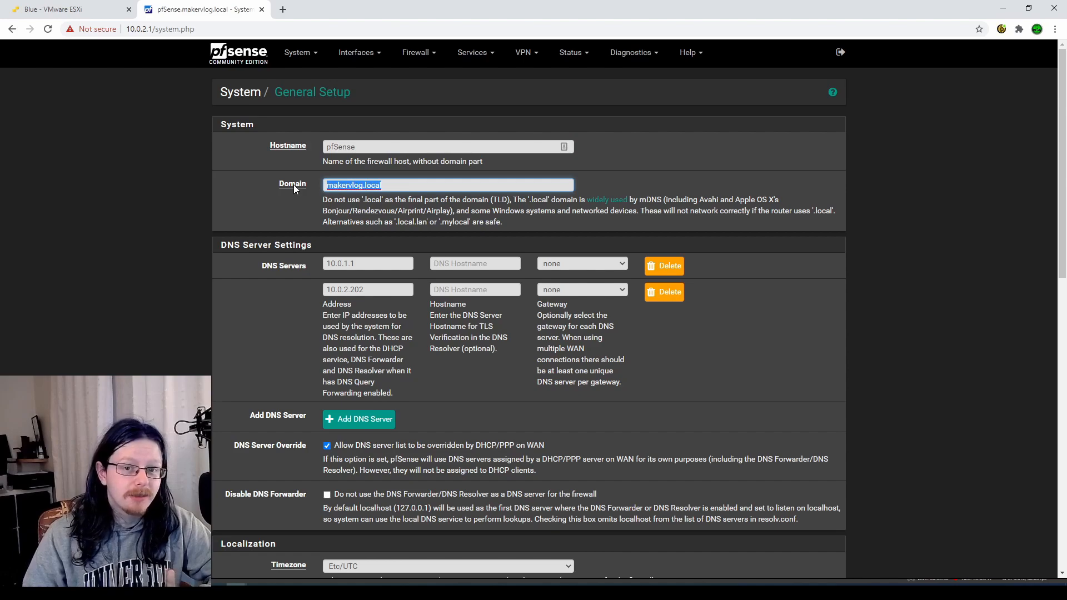
{"action": "left_click", "coordinate": [393, 186]}
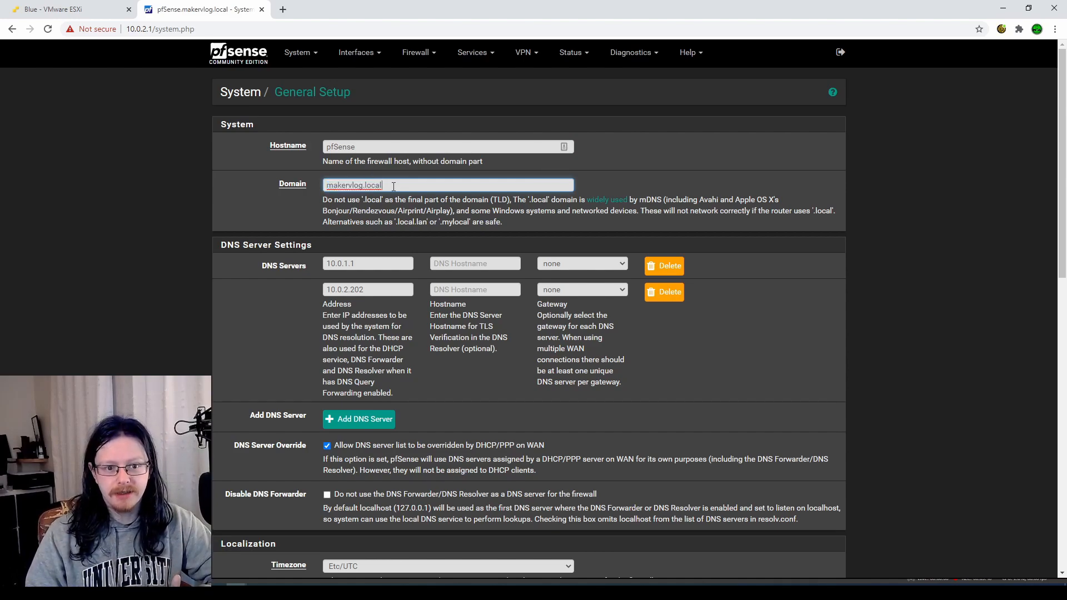
{"action": "left_click_drag", "start_coordinate": [394, 186], "coordinate": [239, 183]}
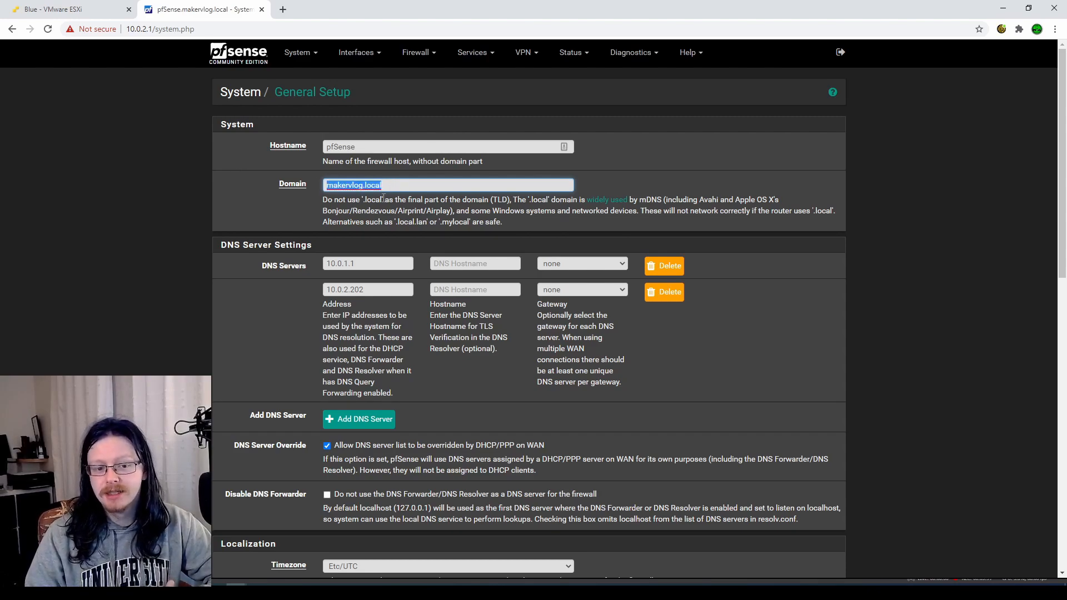
{"action": "key", "text": "shift+Tab"}
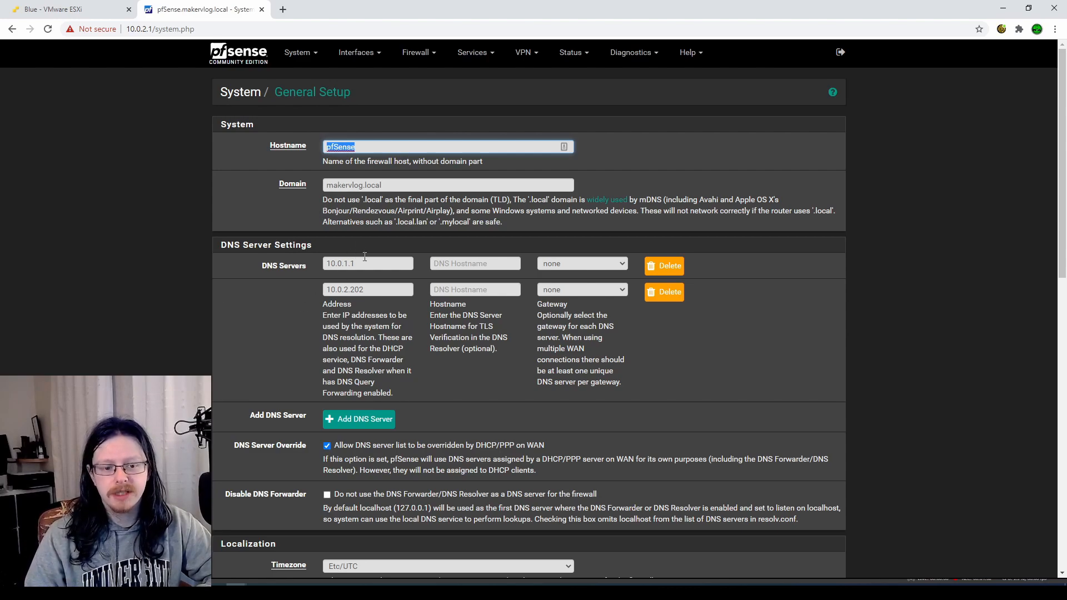
Step: Review both DNS server addresses and the Localization and webConfigurator settings on the General Setup page
{"action": "left_click_drag", "start_coordinate": [364, 261], "coordinate": [286, 253]}
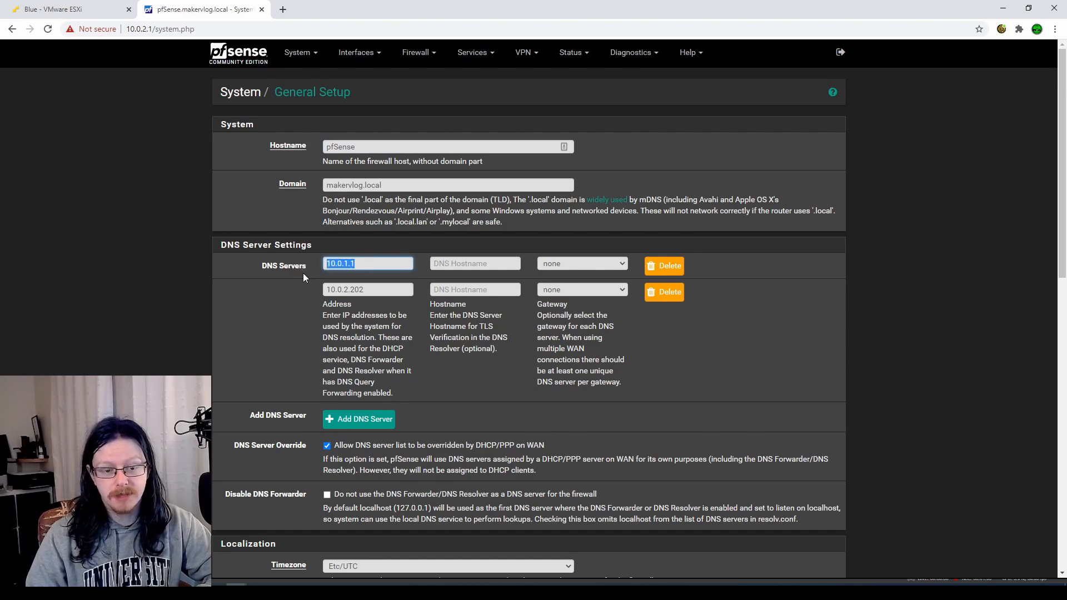
{"action": "left_click_drag", "start_coordinate": [364, 289], "coordinate": [310, 286]}
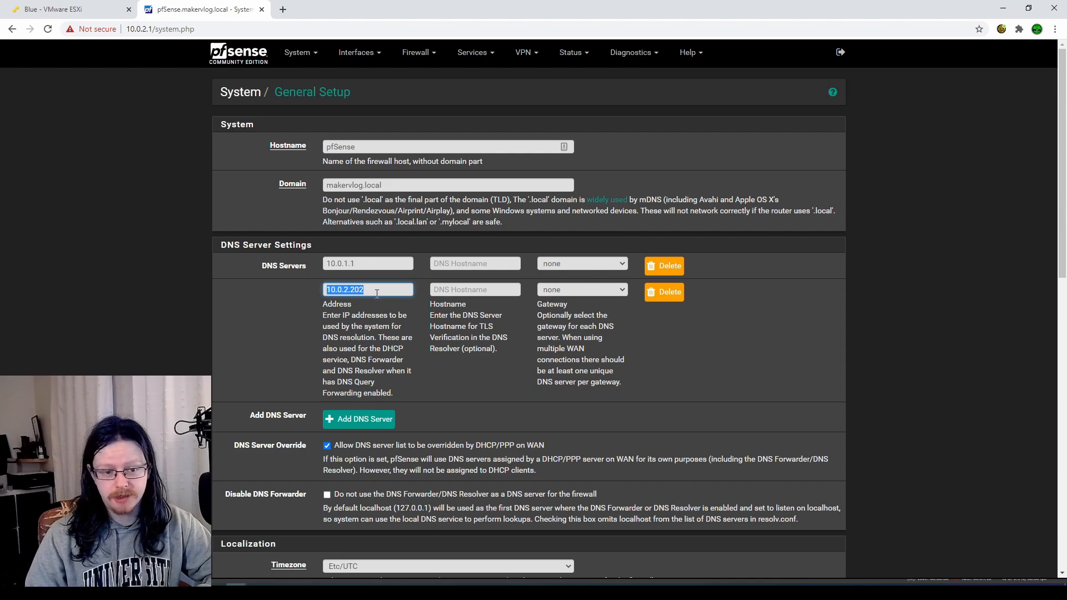
{"action": "key", "text": "Right"}
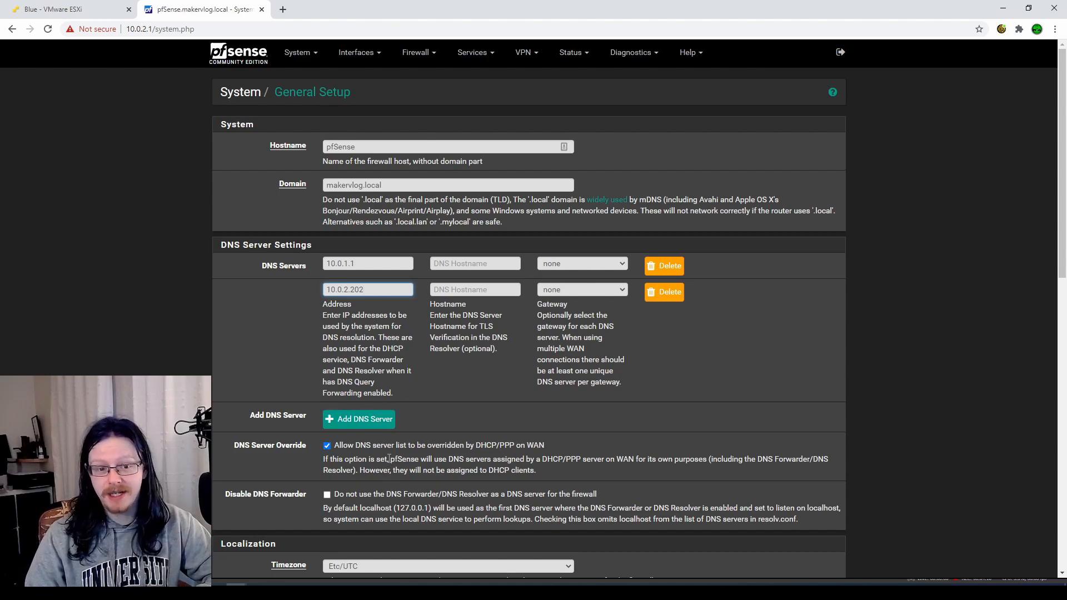
{"action": "left_click_drag", "start_coordinate": [372, 259], "coordinate": [302, 260]}
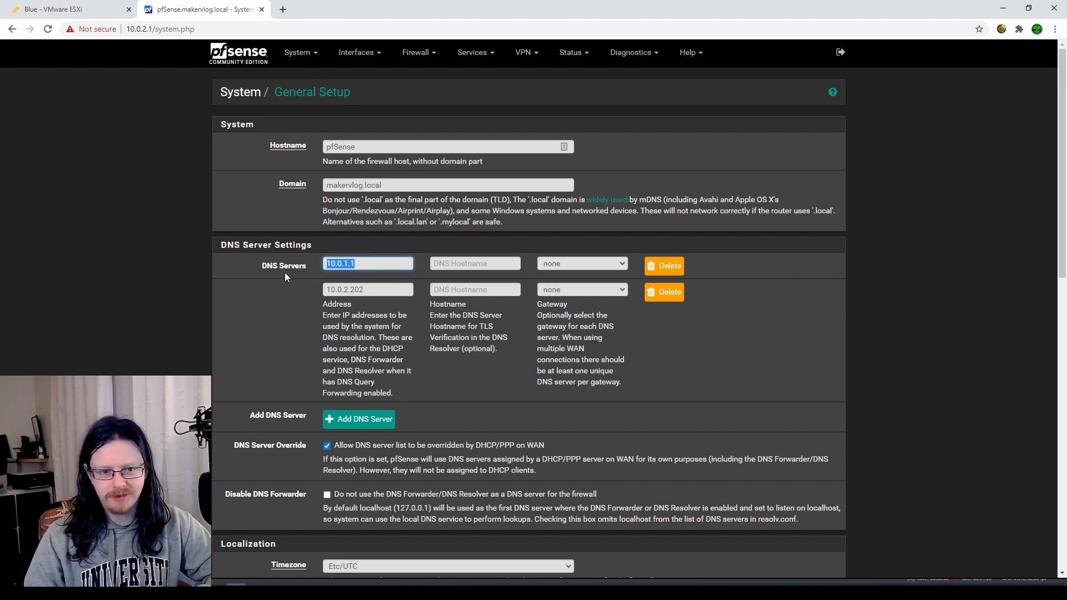
{"action": "scroll", "coordinate": [285, 273], "scroll_direction": "down", "scroll_amount": 5}
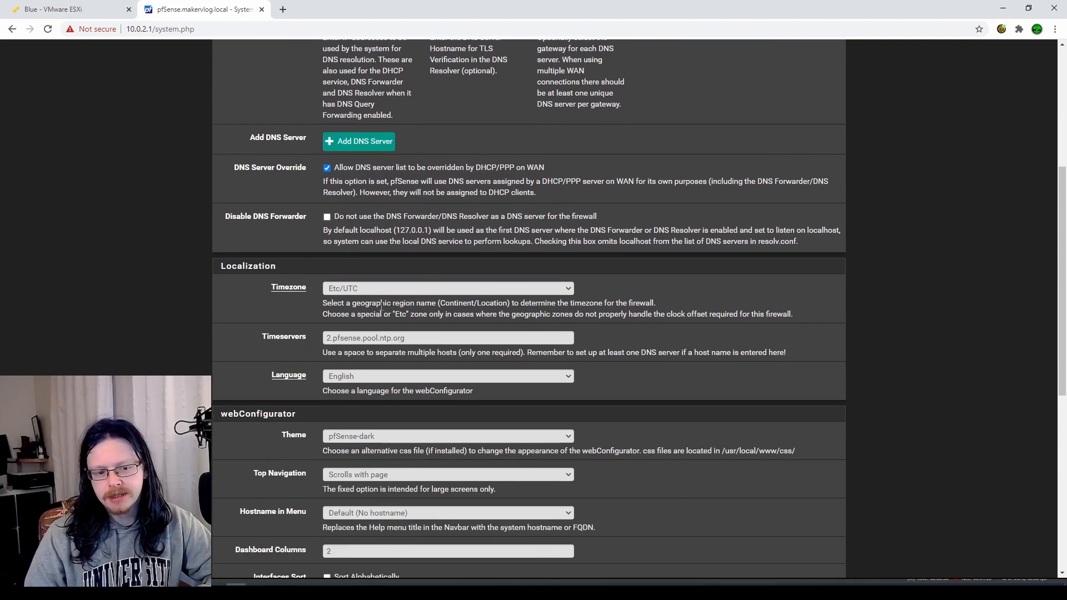
{"action": "scroll", "coordinate": [303, 339], "scroll_direction": "down", "scroll_amount": 5}
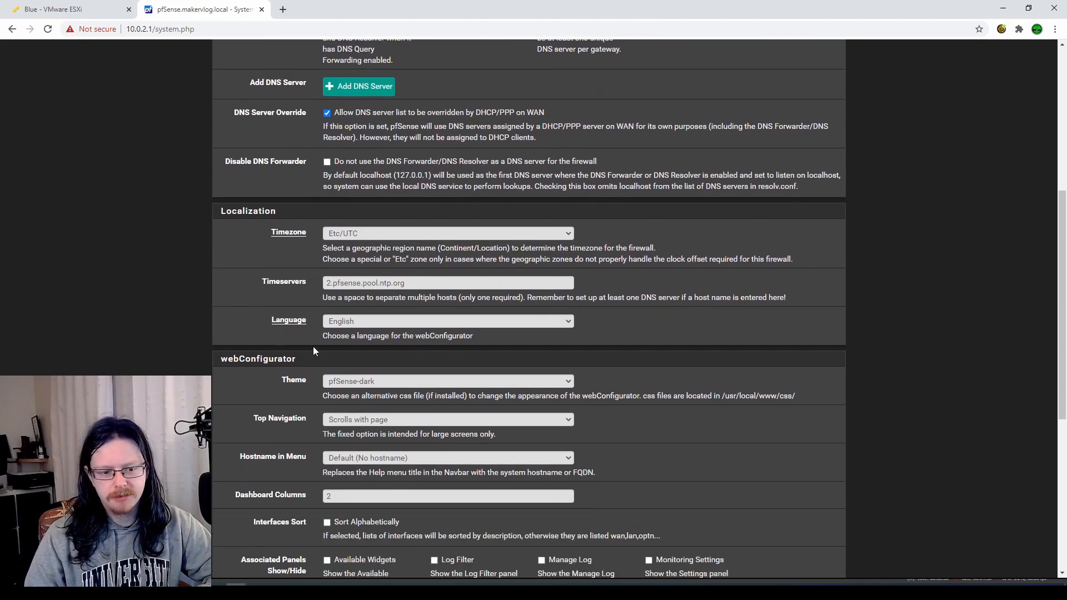
{"action": "scroll", "coordinate": [293, 359], "scroll_direction": "up", "scroll_amount": 10}
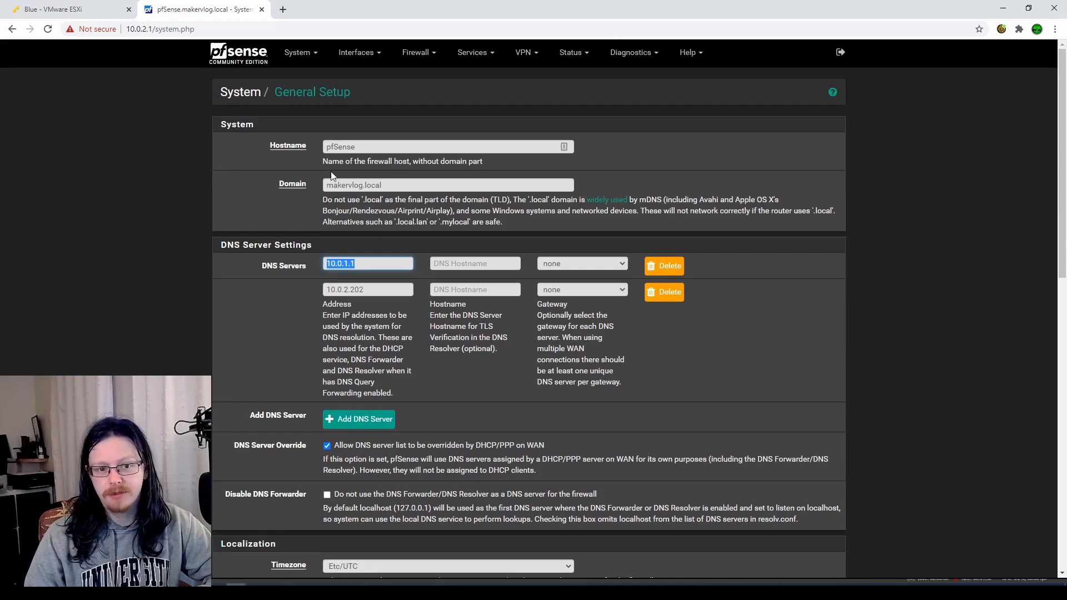
Step: Display the firewall rules for the WAN interface and select the IPv4+6 pass rule
{"action": "left_click", "coordinate": [343, 58]}
{"action": "left_click", "coordinate": [139, 236]}
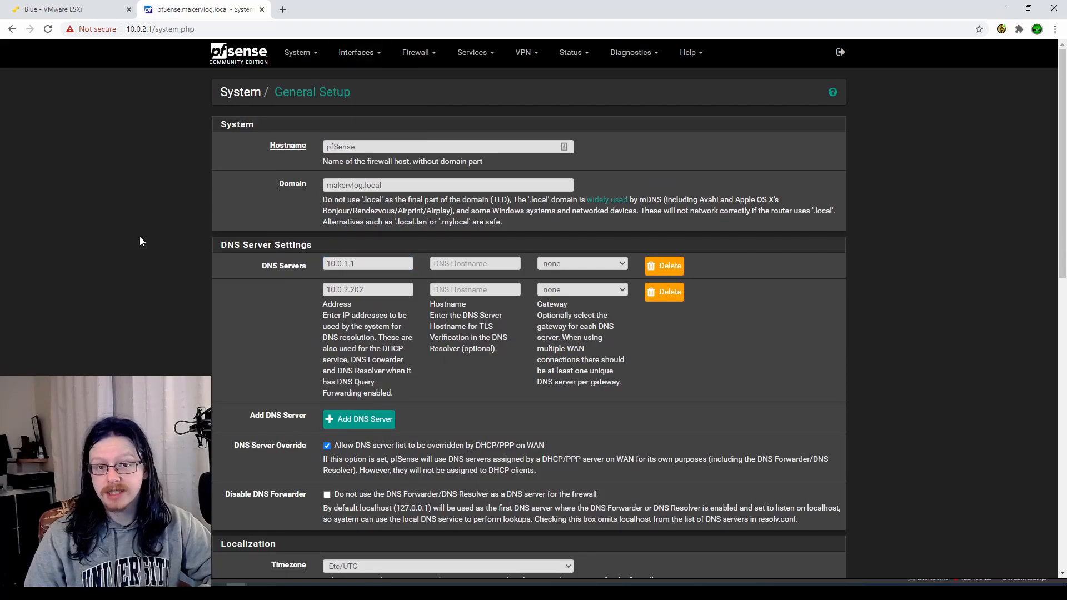
{"action": "left_click", "coordinate": [372, 62]}
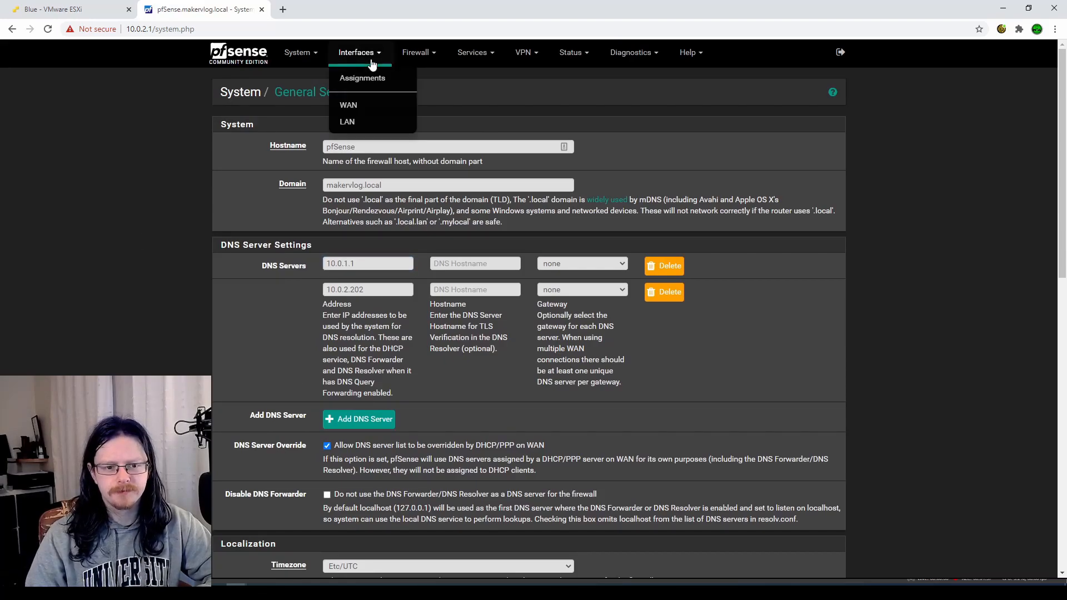
{"action": "left_click", "coordinate": [425, 62]}
{"action": "left_click", "coordinate": [414, 113]}
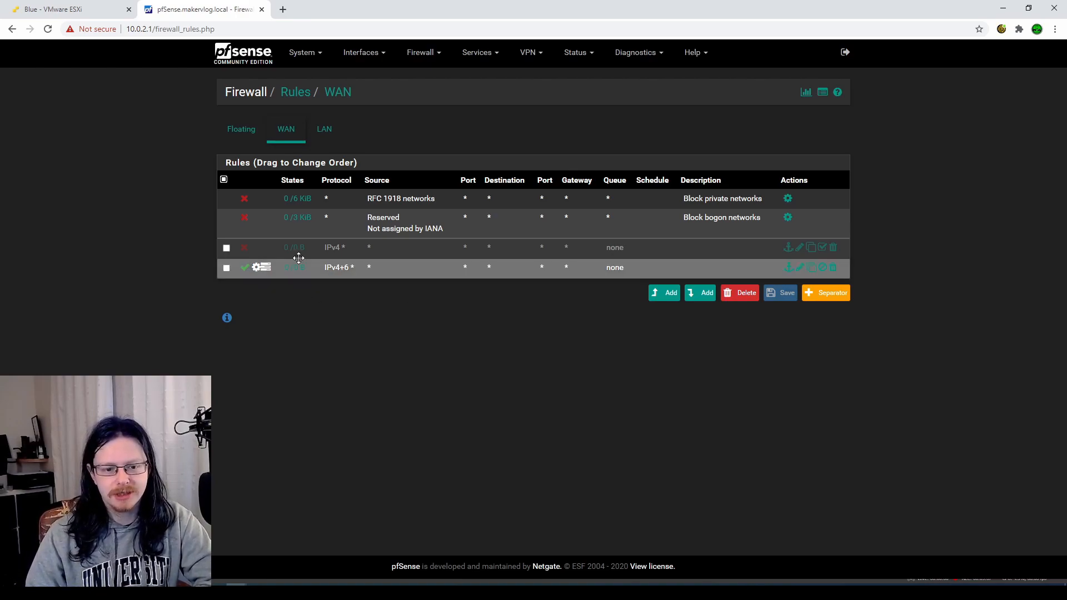
{"action": "mouse_move", "coordinate": [295, 267]}
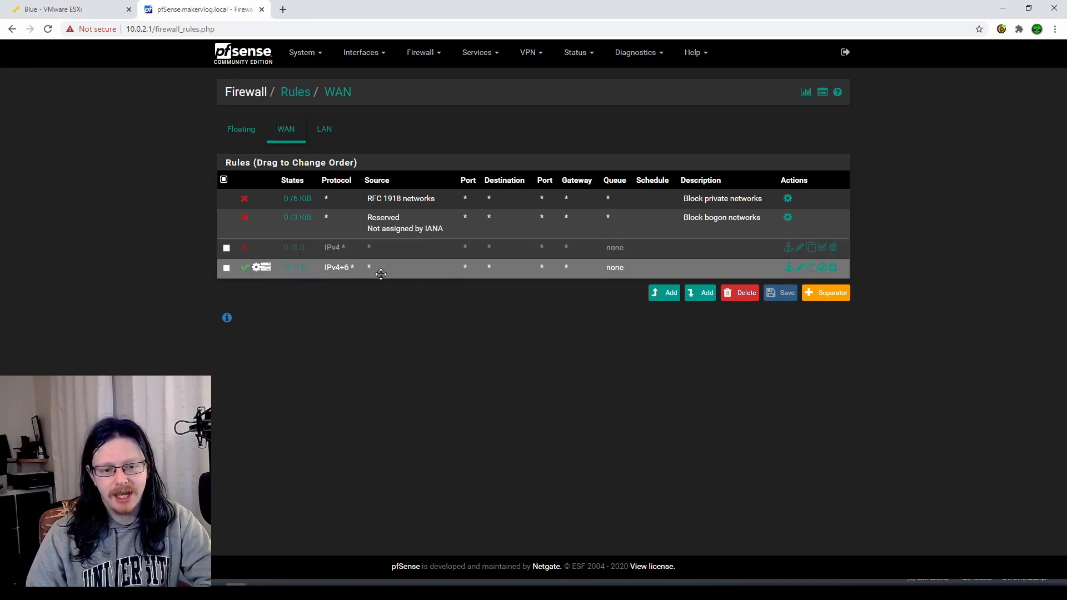
{"action": "left_click", "coordinate": [401, 267]}
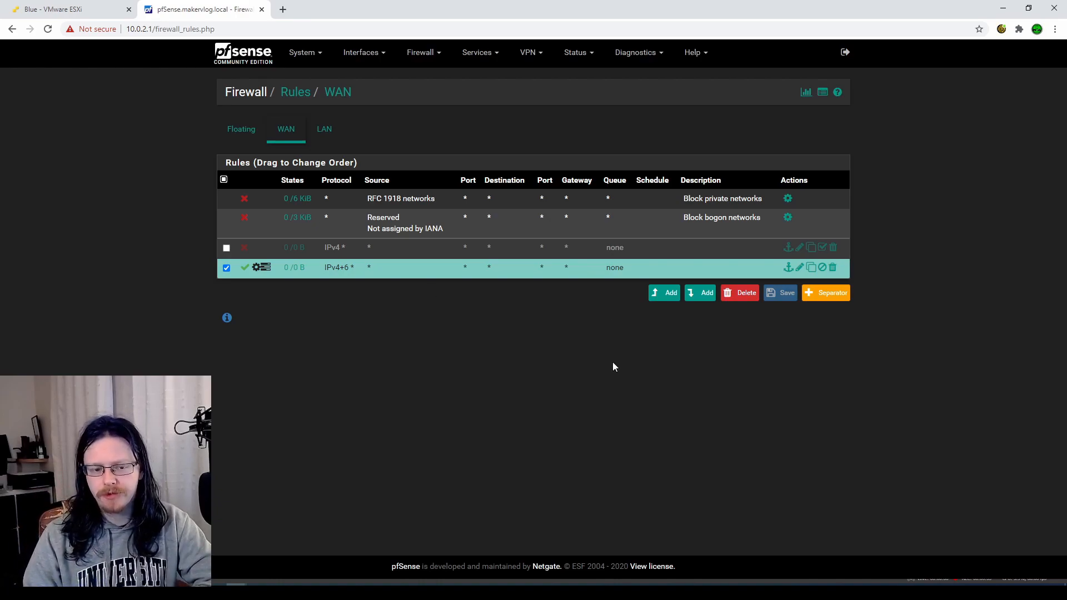
Step: Add a new rule at the end of the WAN rules with action Pass, interface WAN and address family IPv4
{"action": "left_click", "coordinate": [696, 300]}
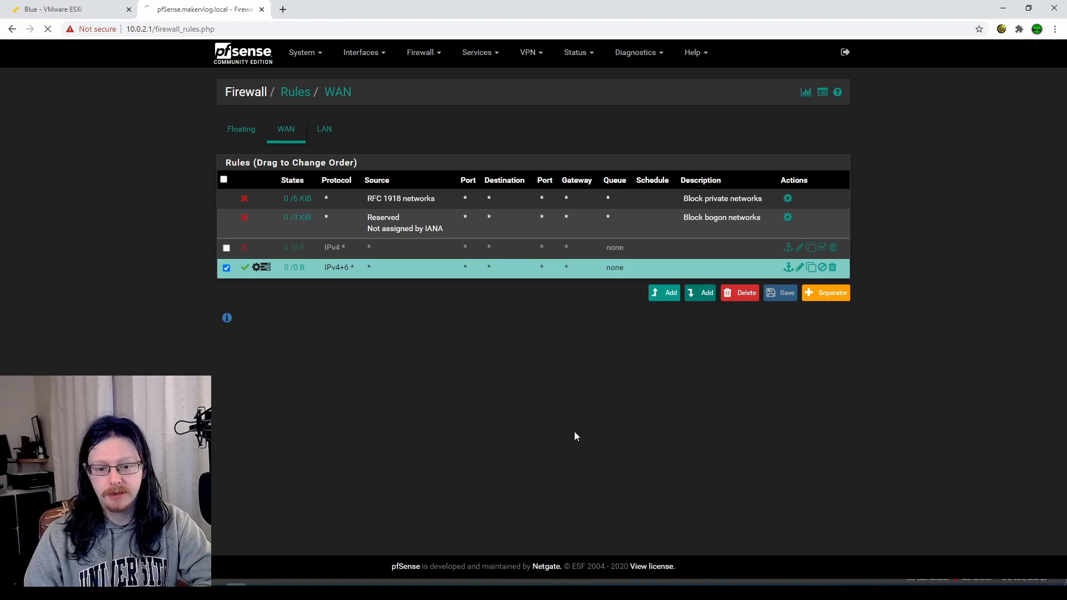
{"action": "left_click", "coordinate": [368, 146]}
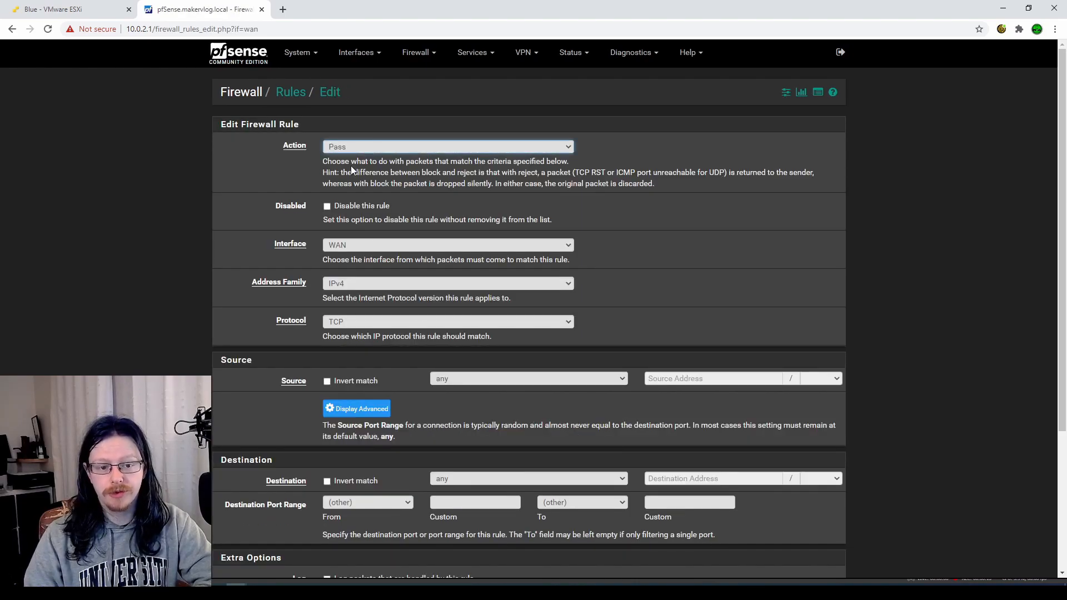
{"action": "left_click", "coordinate": [306, 182]}
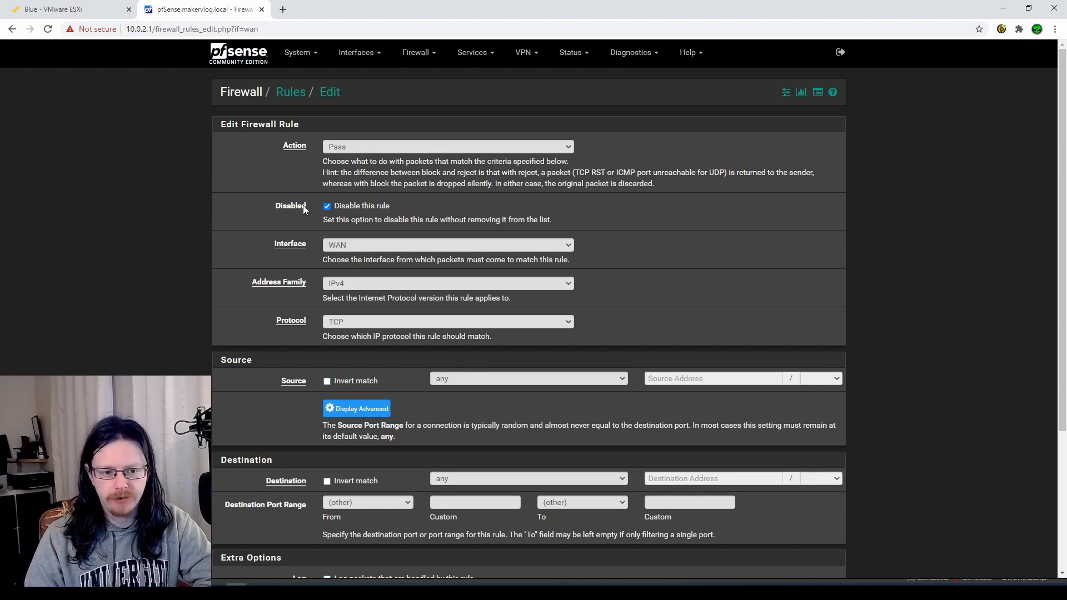
{"action": "left_click", "coordinate": [377, 245]}
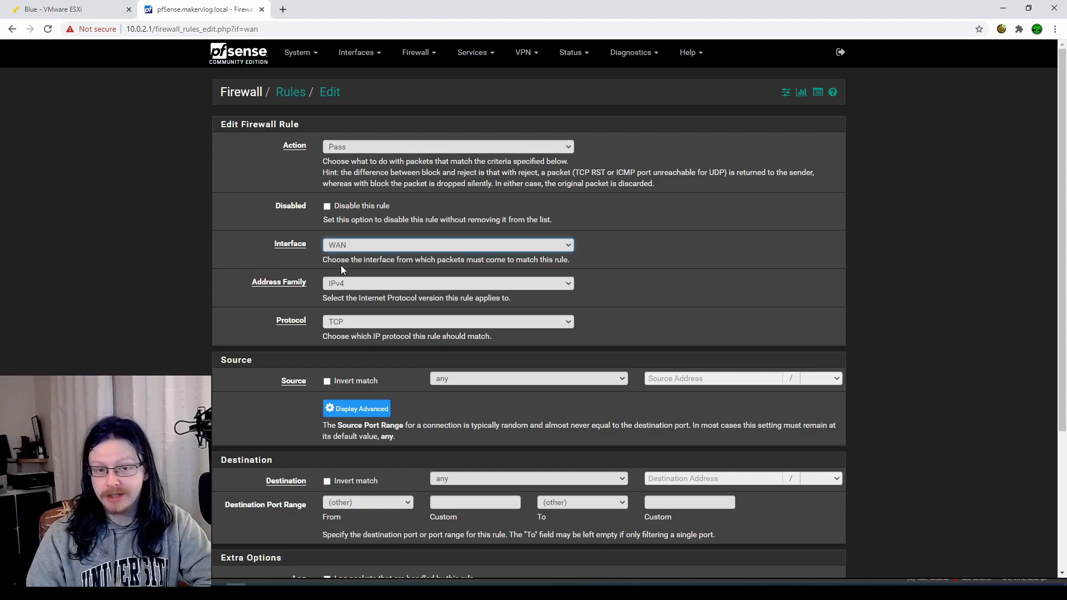
{"action": "left_click", "coordinate": [272, 218]}
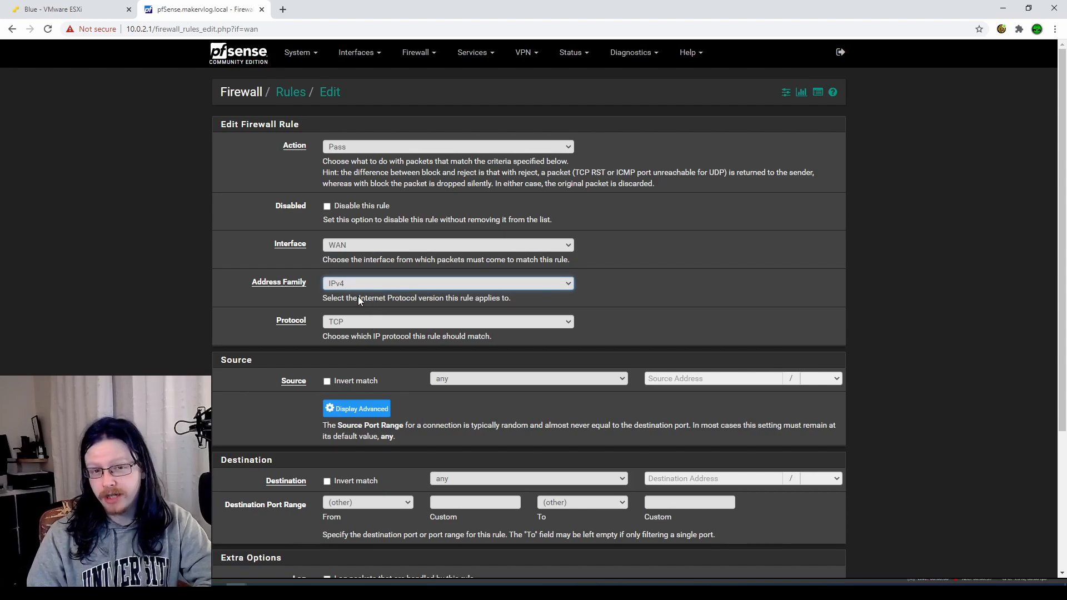
{"action": "left_click", "coordinate": [272, 270]}
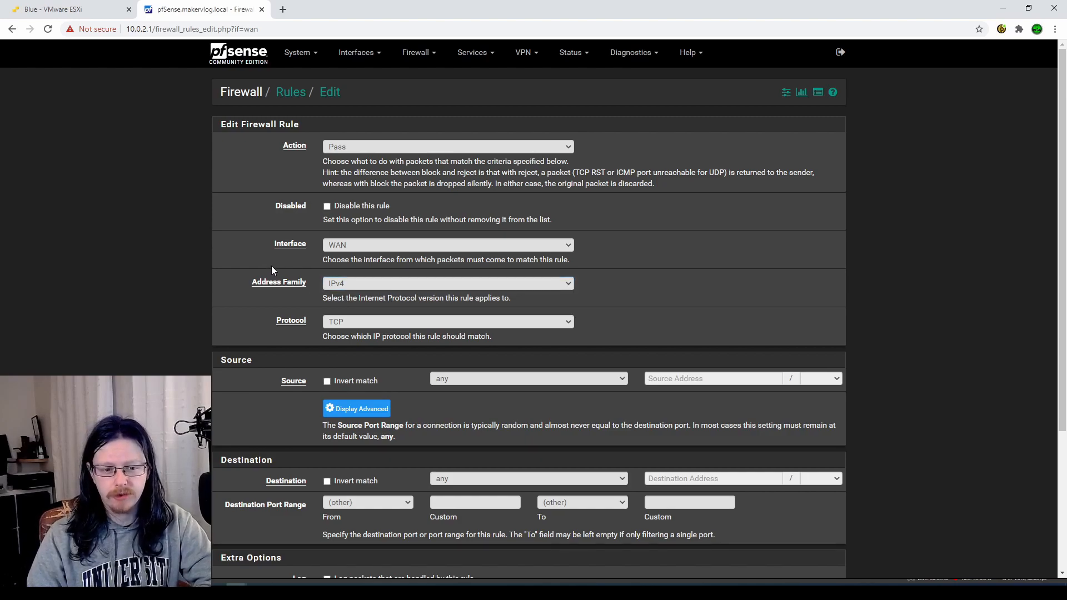
Step: Set the new rule's protocol to TCP/UDP and its source to LAN net
{"action": "scroll", "coordinate": [275, 275], "scroll_direction": "down", "scroll_amount": 1}
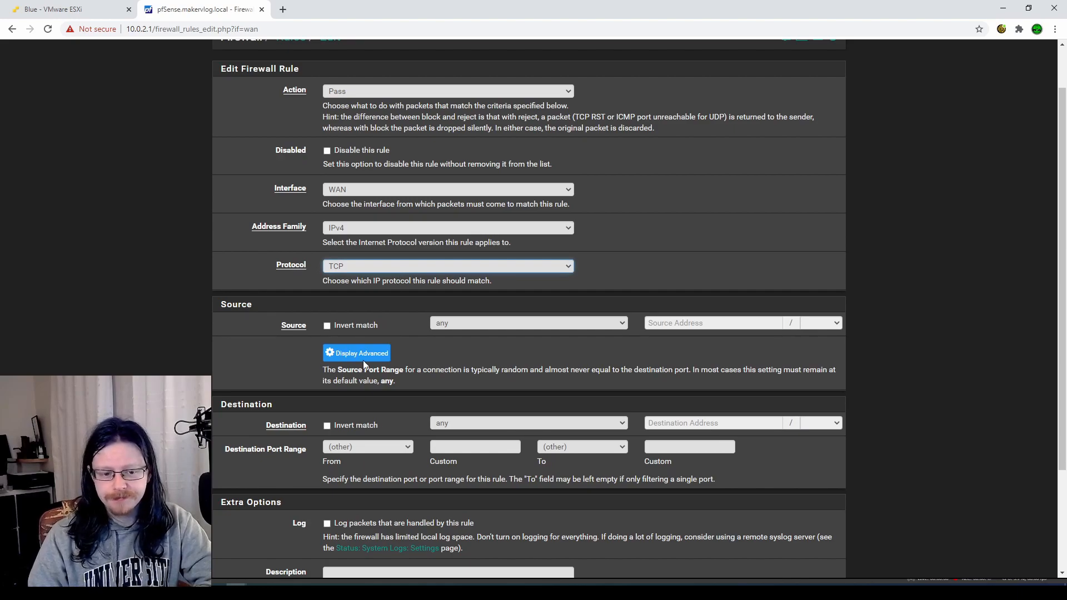
{"action": "left_click", "coordinate": [371, 307]}
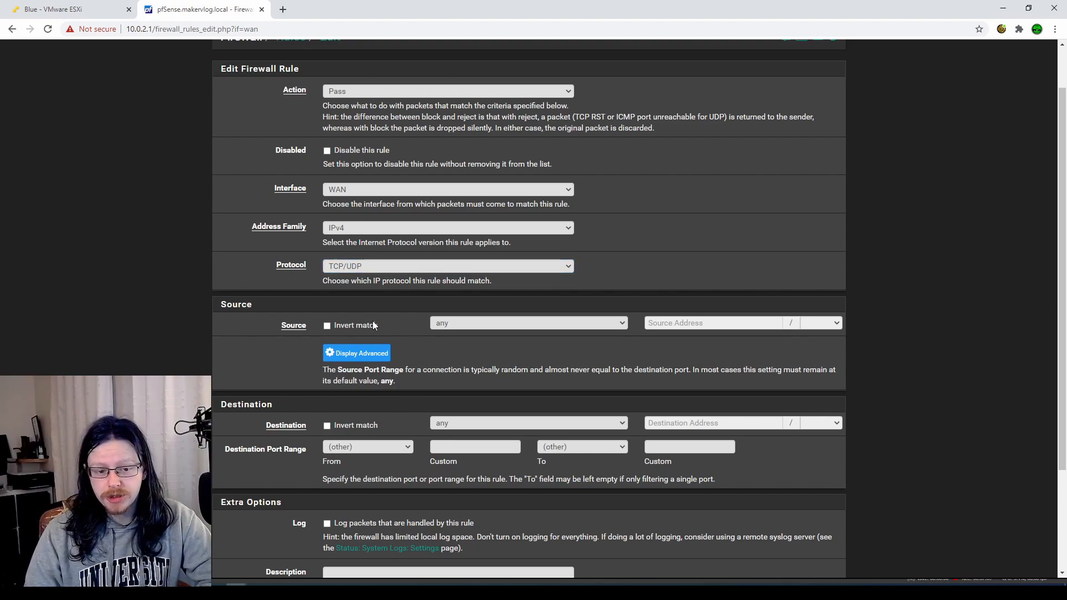
{"action": "left_click", "coordinate": [521, 327]}
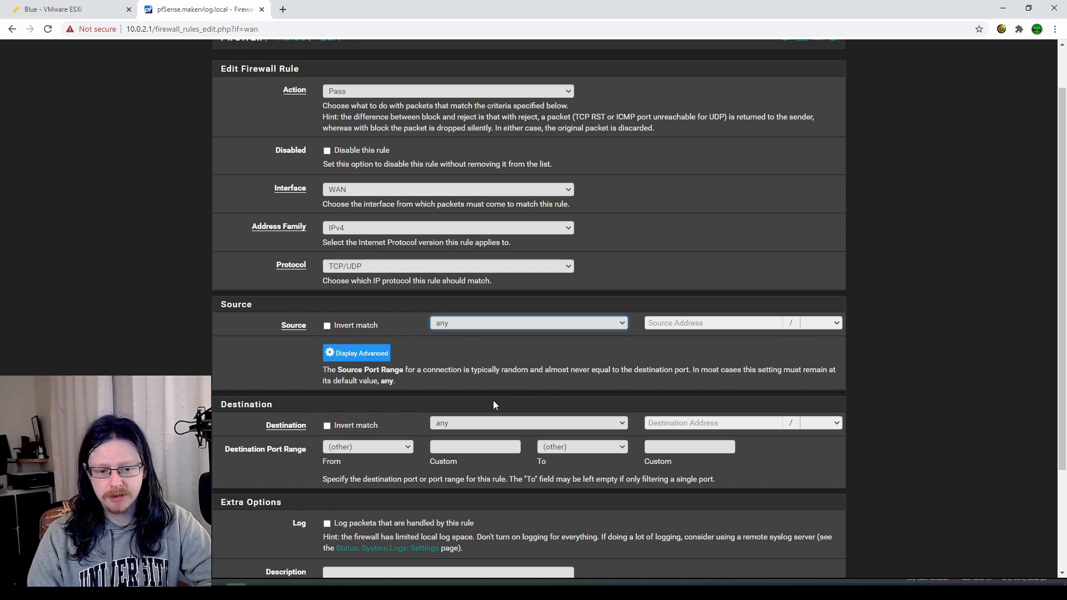
{"action": "key", "text": "l"}
{"action": "key", "text": "a"}
{"action": "key", "text": "n"}
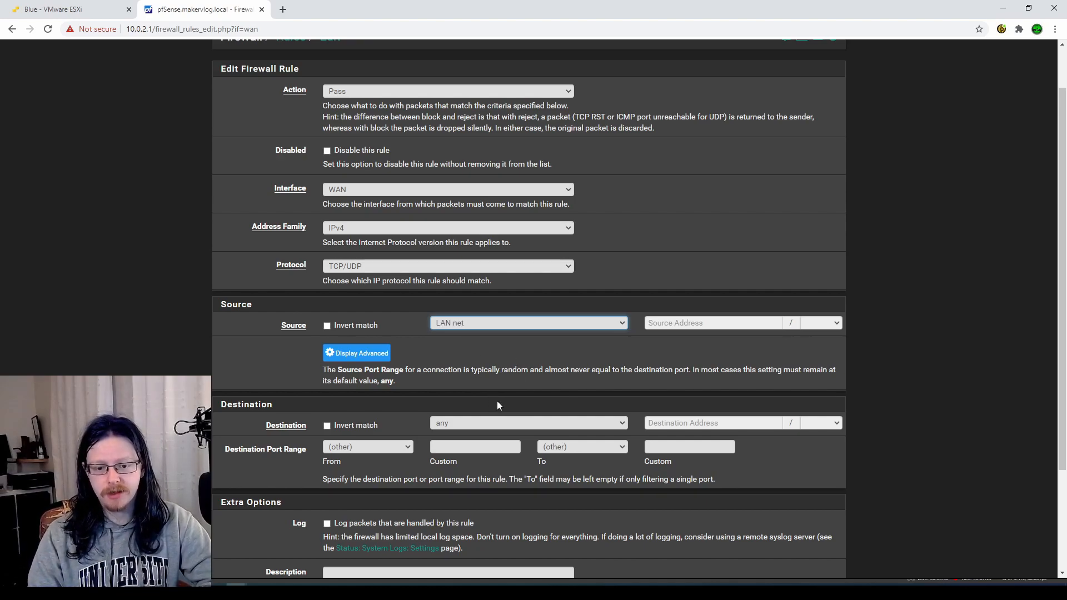
Step: Set the new rule's destination to WAN net
{"action": "scroll", "coordinate": [408, 405], "scroll_direction": "down", "scroll_amount": 1}
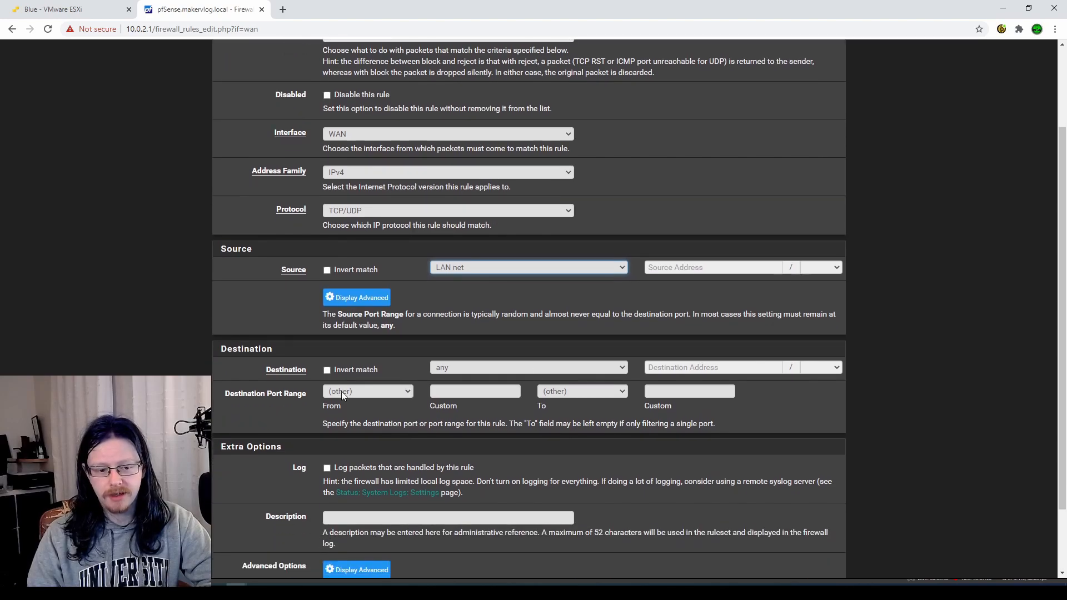
{"action": "left_click", "coordinate": [498, 368]}
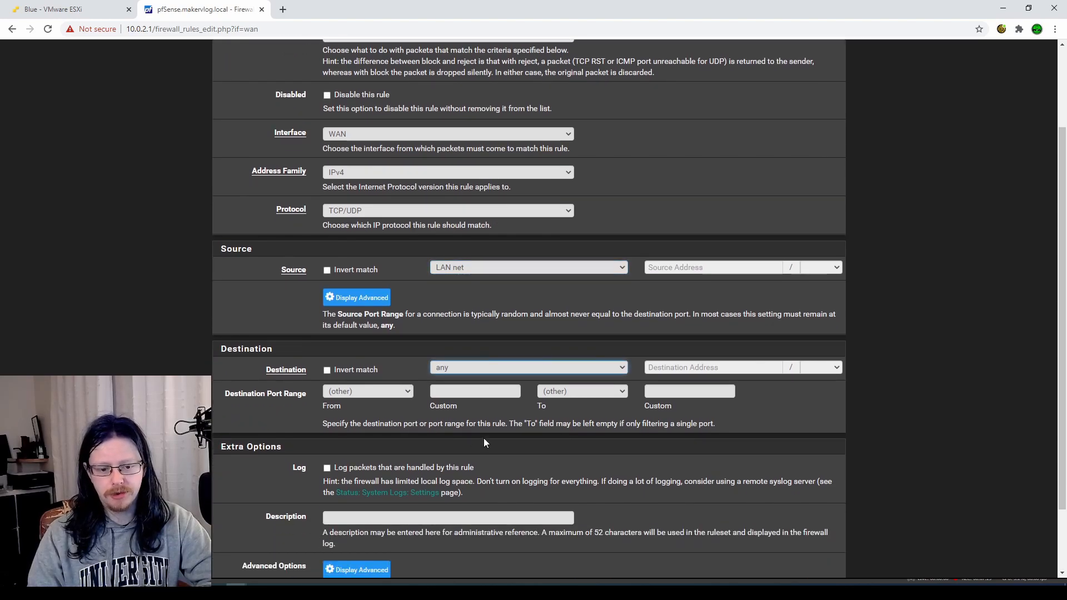
{"action": "key", "text": "w"}
{"action": "key", "text": "a"}
{"action": "key", "text": "n"}
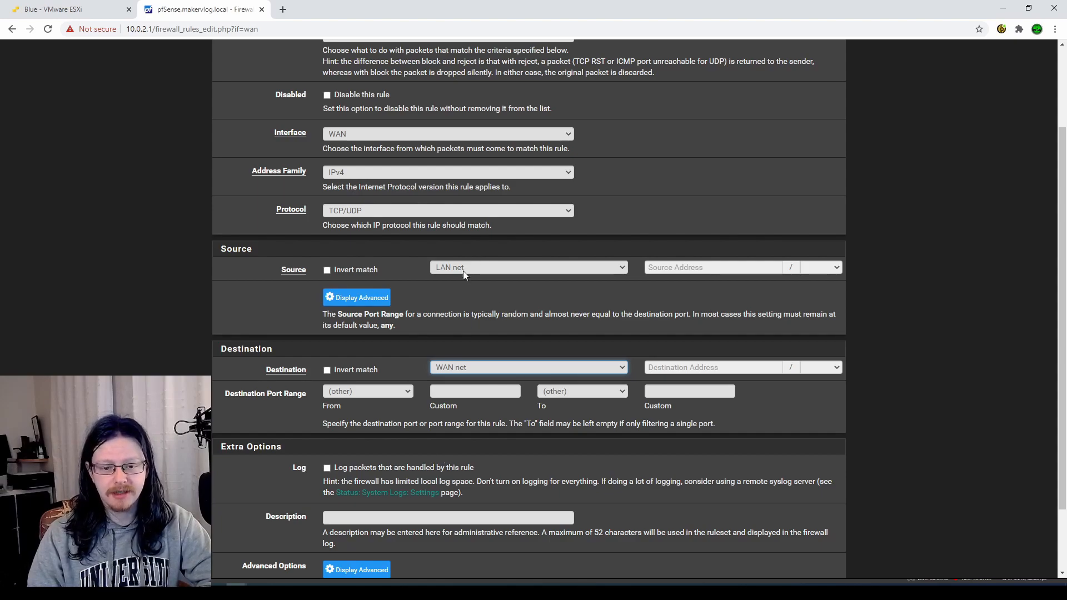
Step: Set the rule's destination port range to HTTPS (443), save the rule and apply the firewall changes
{"action": "scroll", "coordinate": [484, 433], "scroll_direction": "down", "scroll_amount": 1}
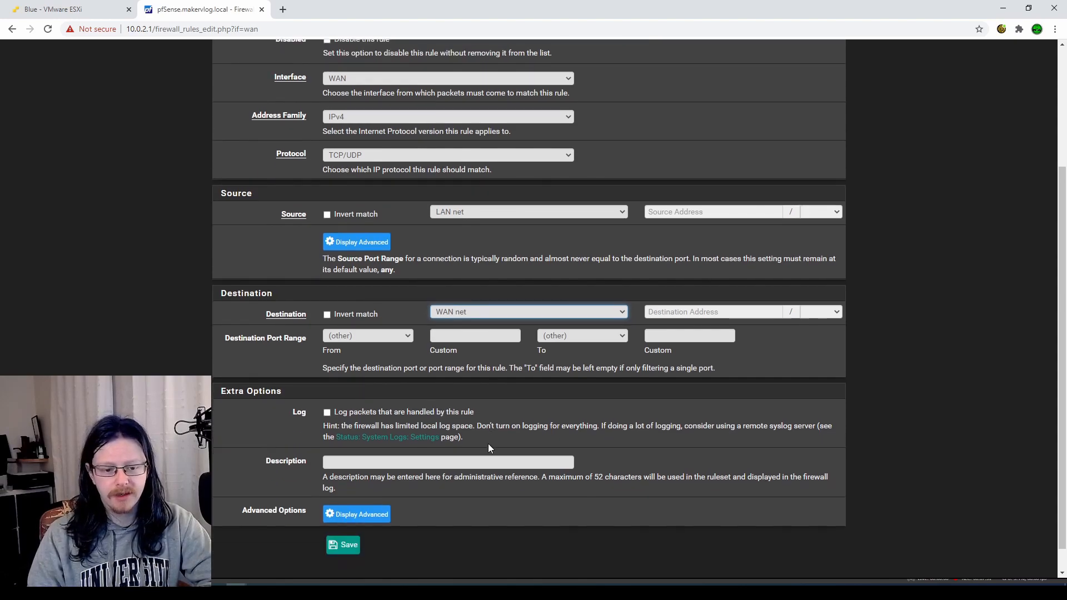
{"action": "left_click", "coordinate": [396, 336]}
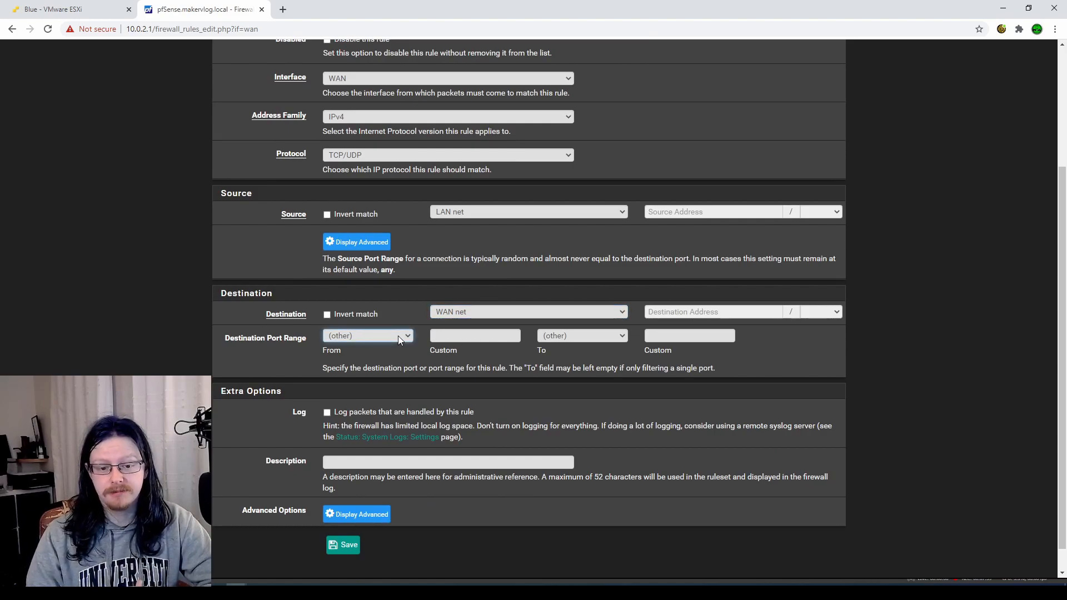
{"action": "left_click", "coordinate": [382, 439]}
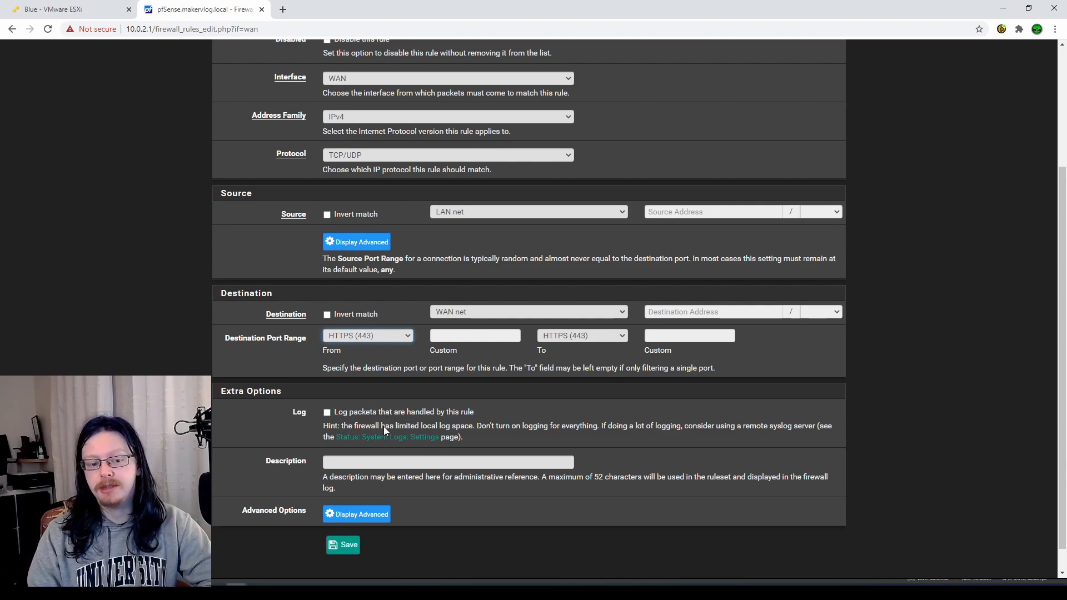
{"action": "left_click", "coordinate": [549, 426]}
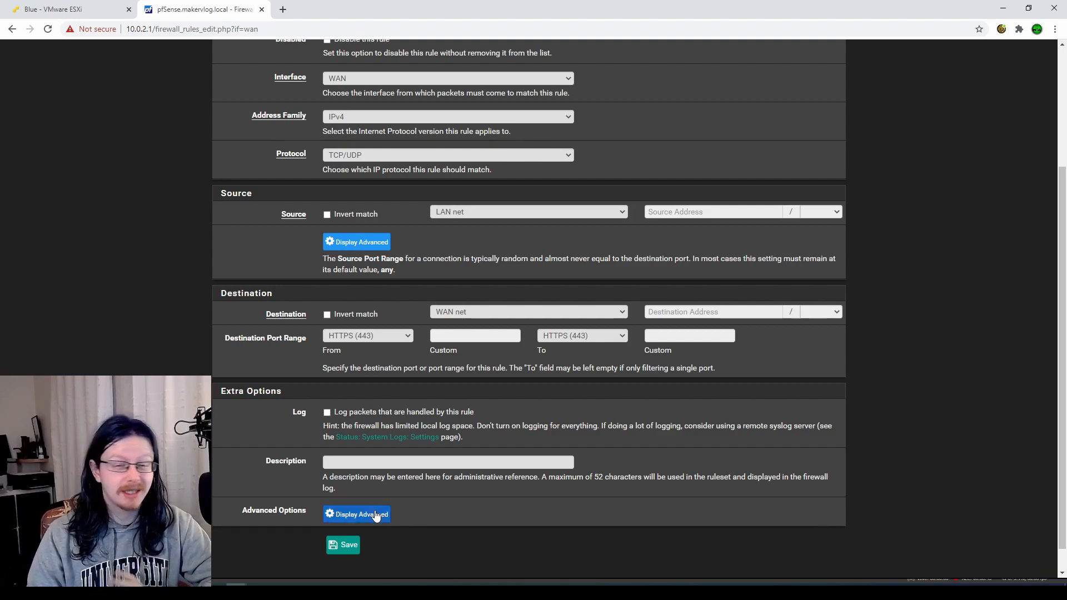
{"action": "left_click", "coordinate": [349, 545]}
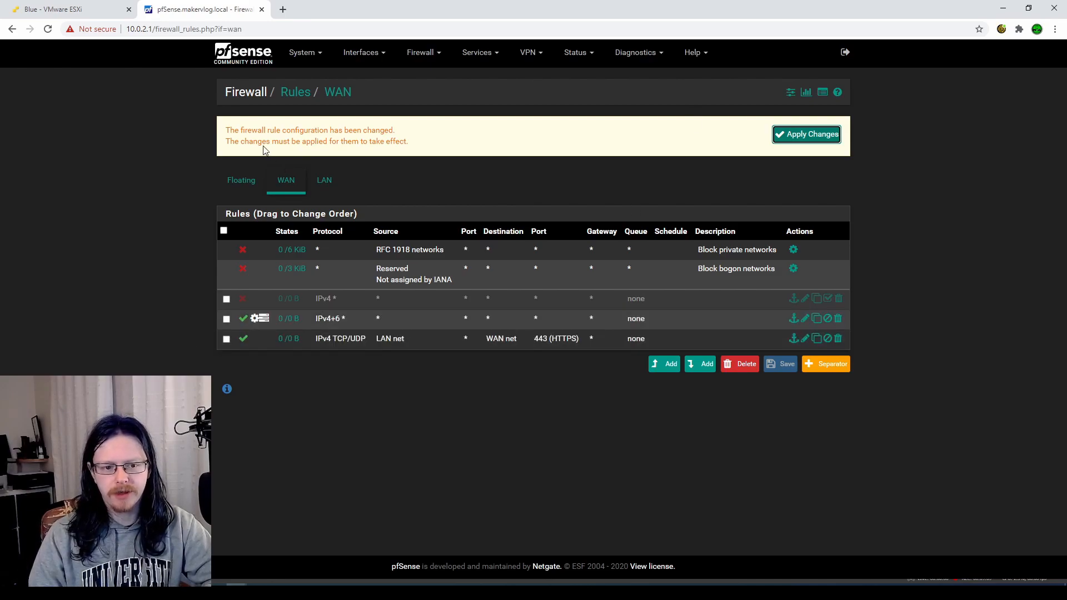
{"action": "left_click", "coordinate": [804, 136]}
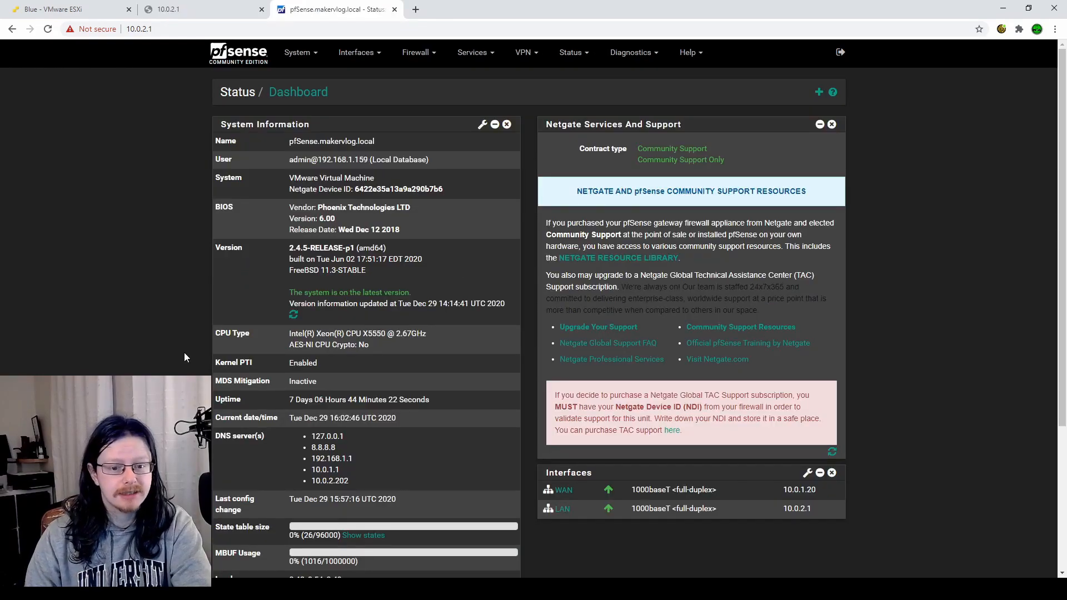
Step: Review the dashboard's system information, including the DNS servers and the CPU, memory and disk usage
{"action": "scroll", "coordinate": [185, 350], "scroll_direction": "down", "scroll_amount": 2}
{"action": "scroll", "coordinate": [185, 348], "scroll_direction": "up", "scroll_amount": 1}
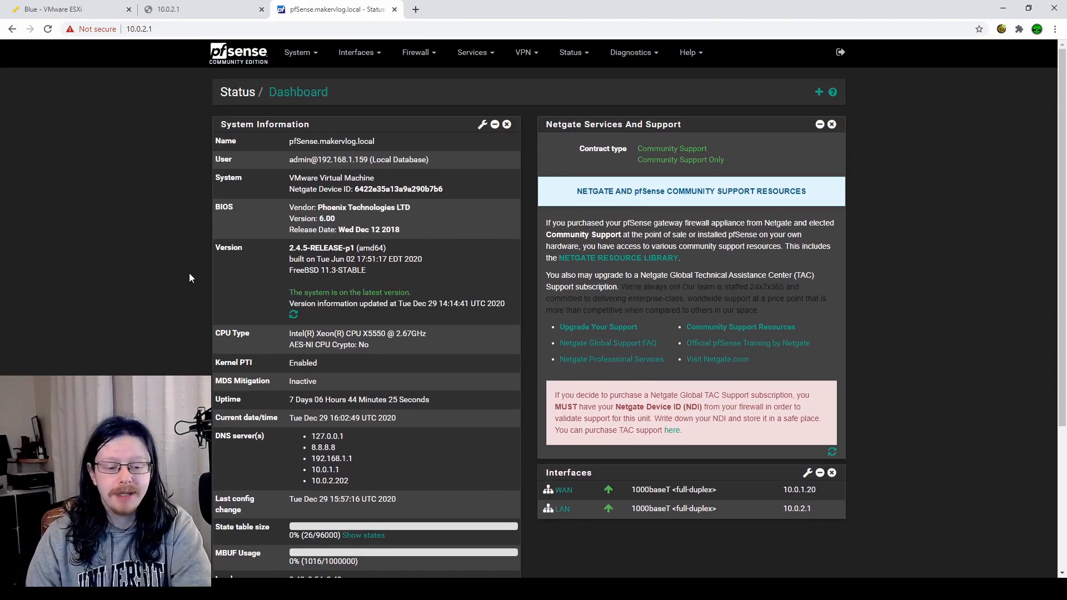
{"action": "scroll", "coordinate": [183, 289], "scroll_direction": "down", "scroll_amount": 3}
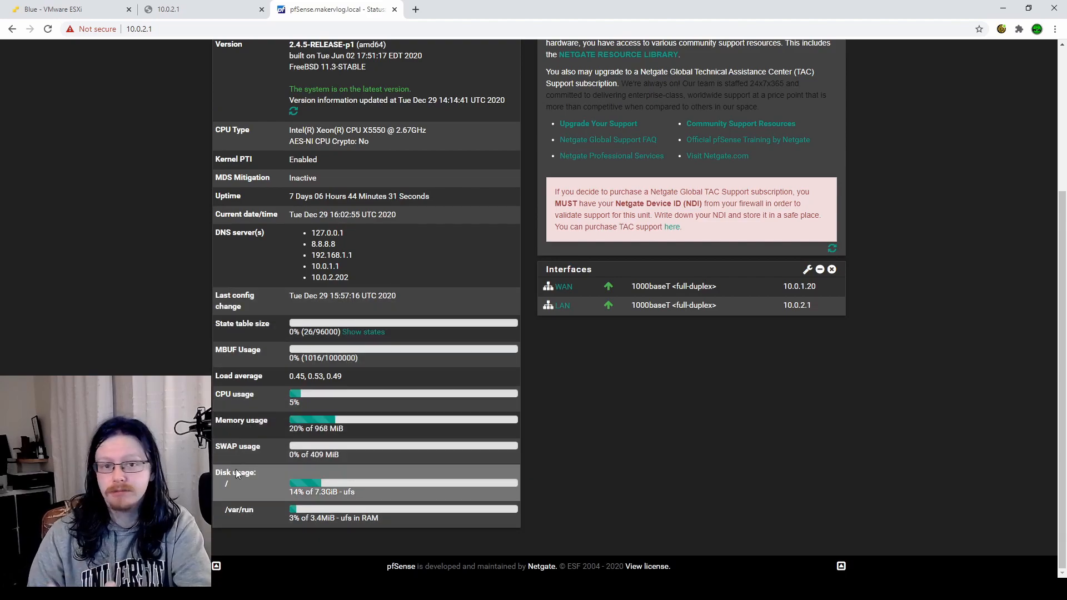
{"action": "scroll", "coordinate": [367, 311], "scroll_direction": "up", "scroll_amount": 1}
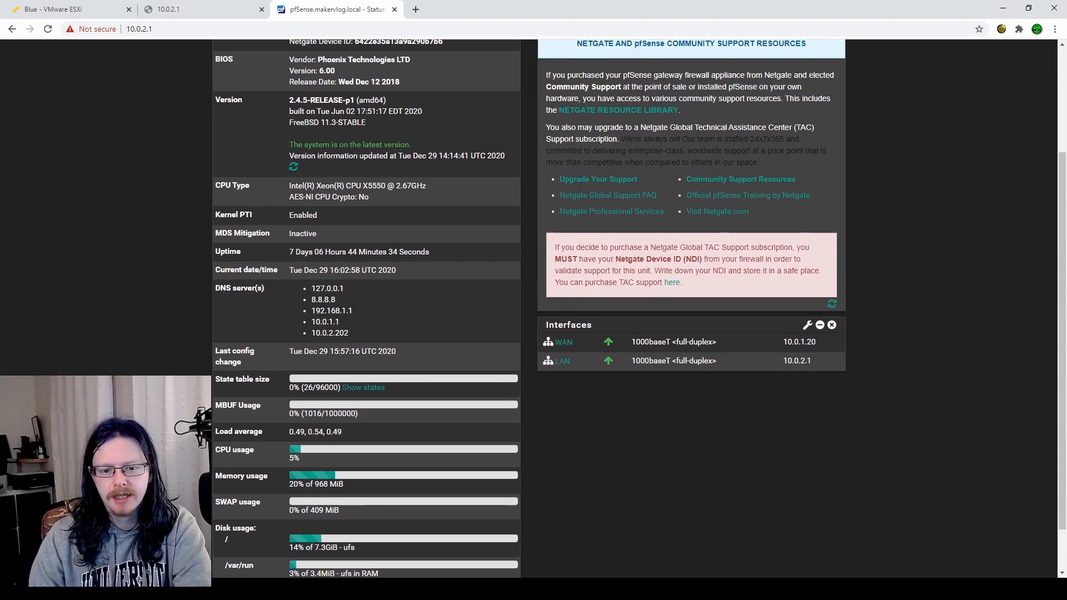
Step: Review the LAN interface's configuration and the status page of both interfaces, and return to the dashboard
{"action": "left_click", "coordinate": [563, 362]}
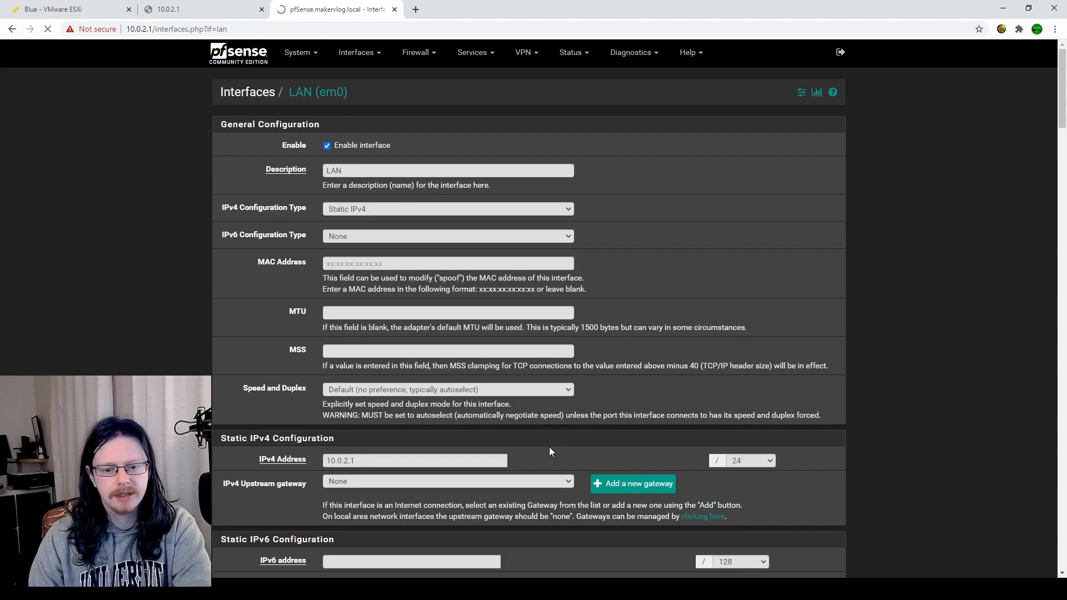
{"action": "scroll", "coordinate": [341, 253], "scroll_direction": "down", "scroll_amount": 1}
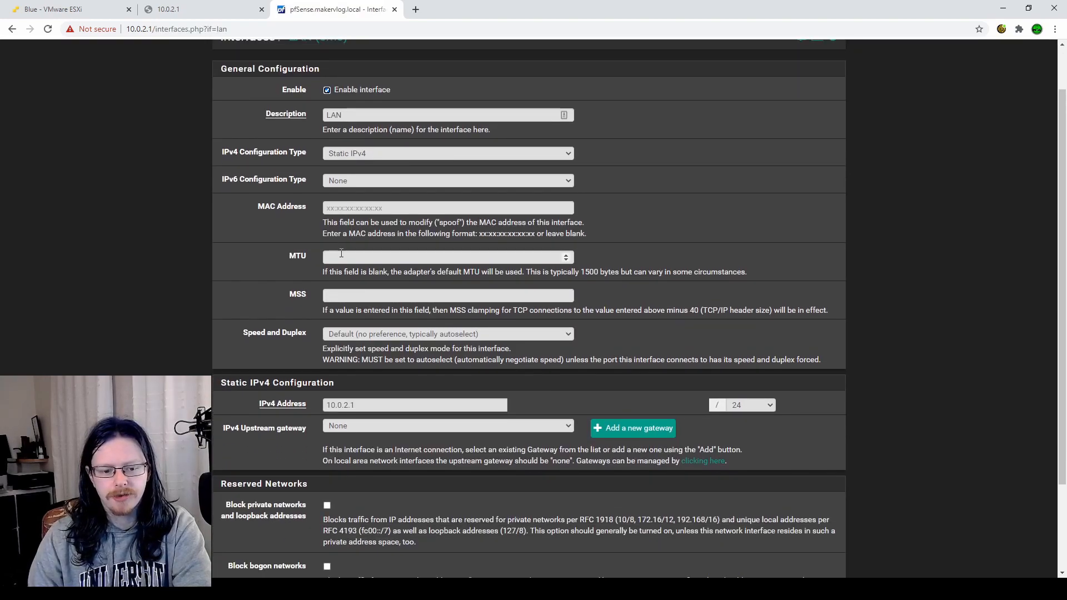
{"action": "scroll", "coordinate": [341, 253], "scroll_direction": "down", "scroll_amount": 2}
{"action": "scroll", "coordinate": [331, 280], "scroll_direction": "up", "scroll_amount": 3}
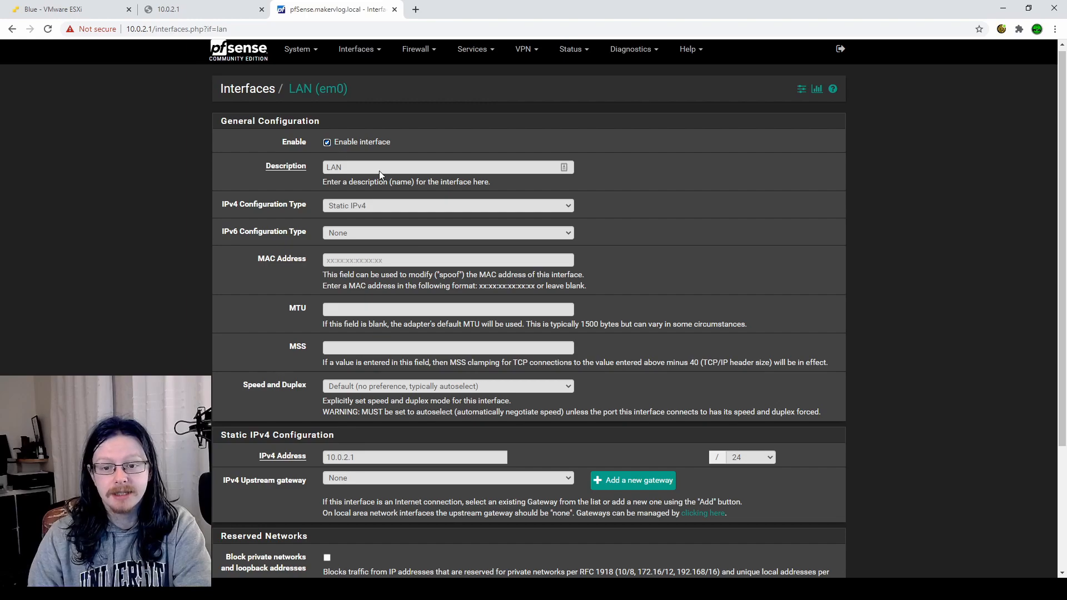
{"action": "left_click", "coordinate": [821, 90]}
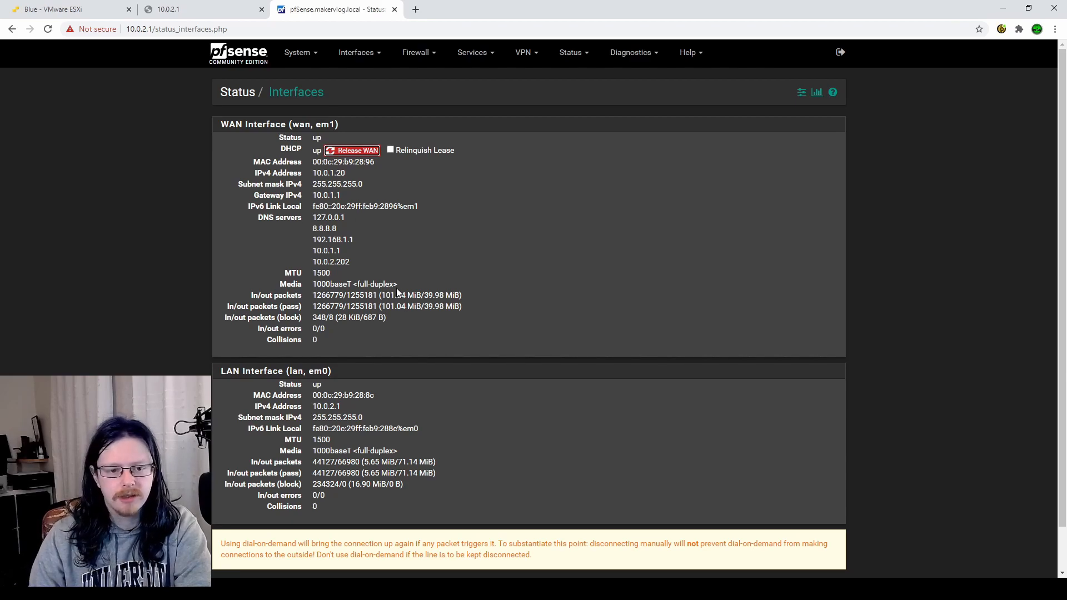
{"action": "scroll", "coordinate": [396, 288], "scroll_direction": "down", "scroll_amount": 2}
{"action": "key", "text": "alt+Left"}
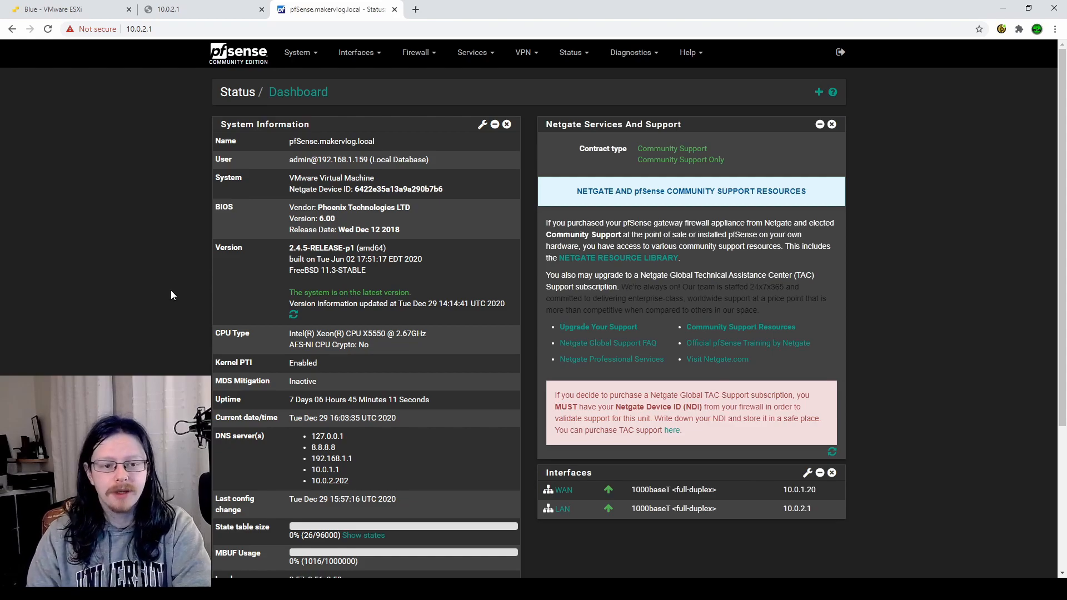
Step: Display the firewall rules for the LAN interface and examine the Anti-Lockout Rule
{"action": "left_click", "coordinate": [421, 54]}
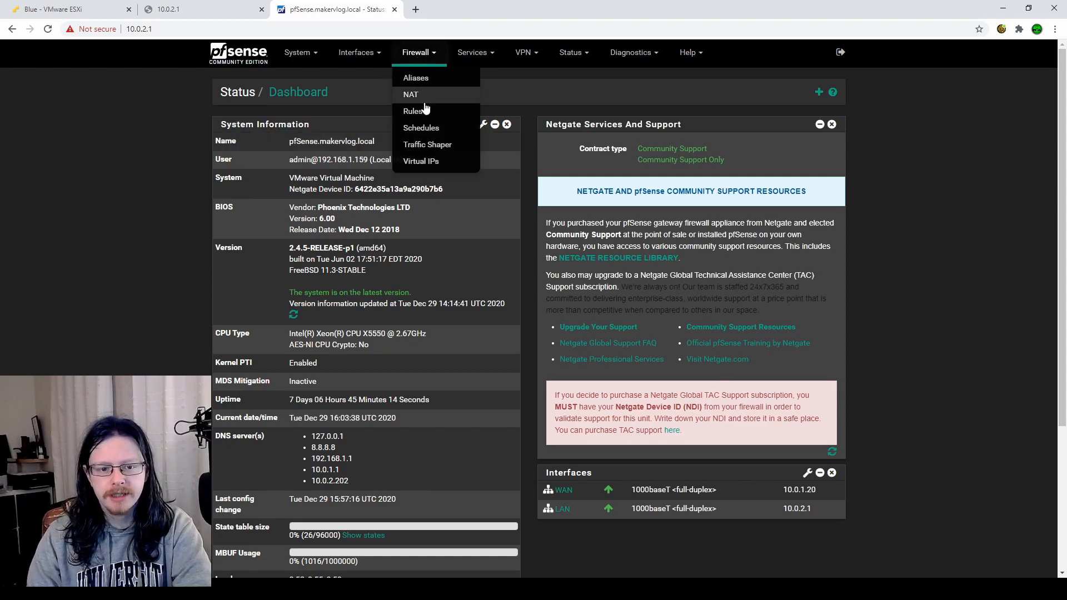
{"action": "left_click", "coordinate": [420, 109]}
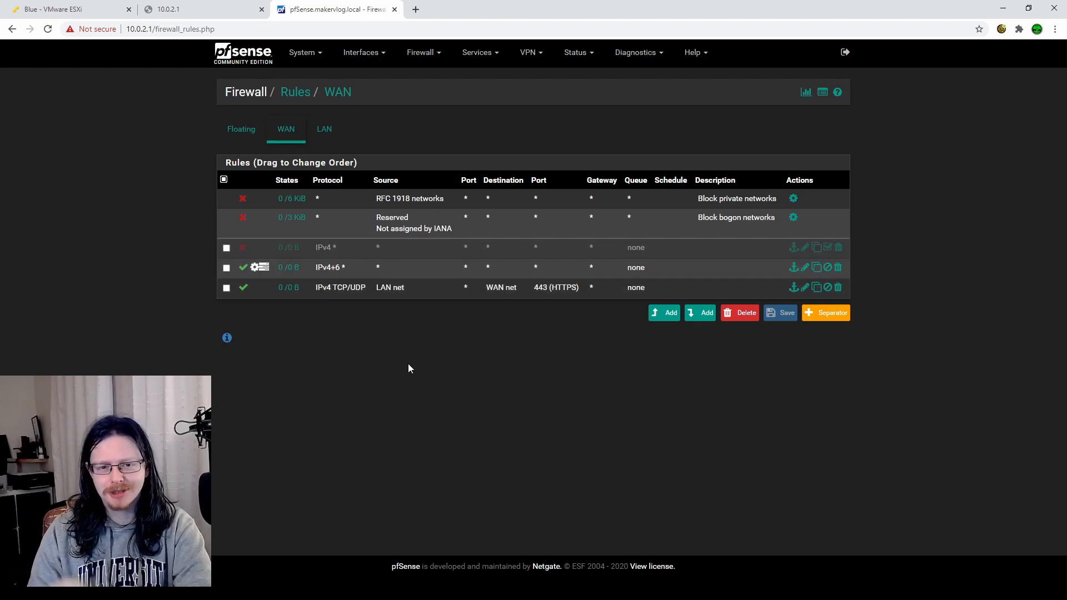
{"action": "left_click", "coordinate": [319, 131]}
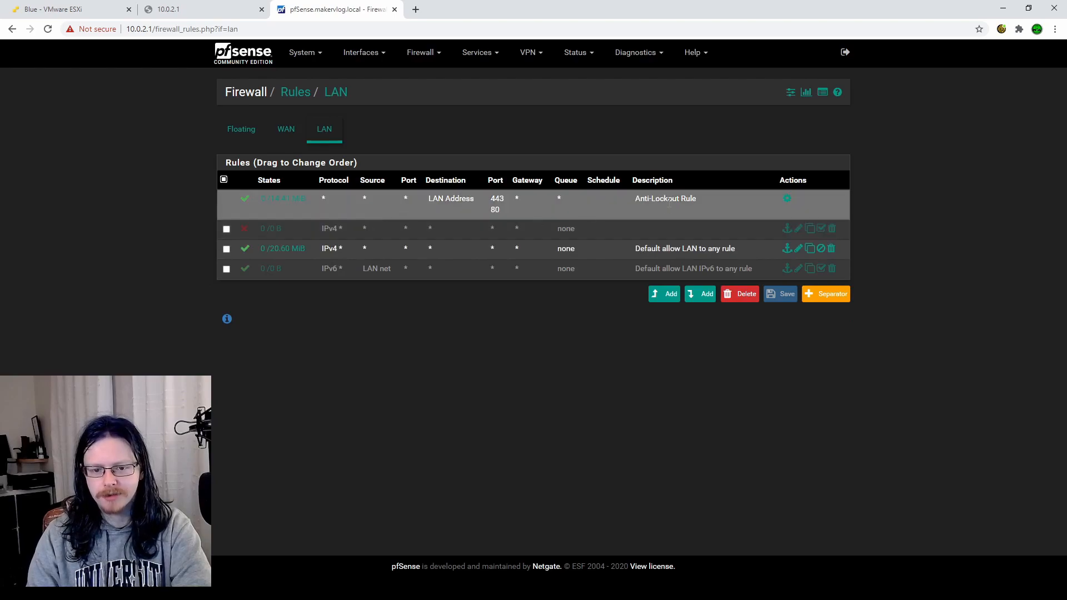
{"action": "mouse_move", "coordinate": [245, 198]}
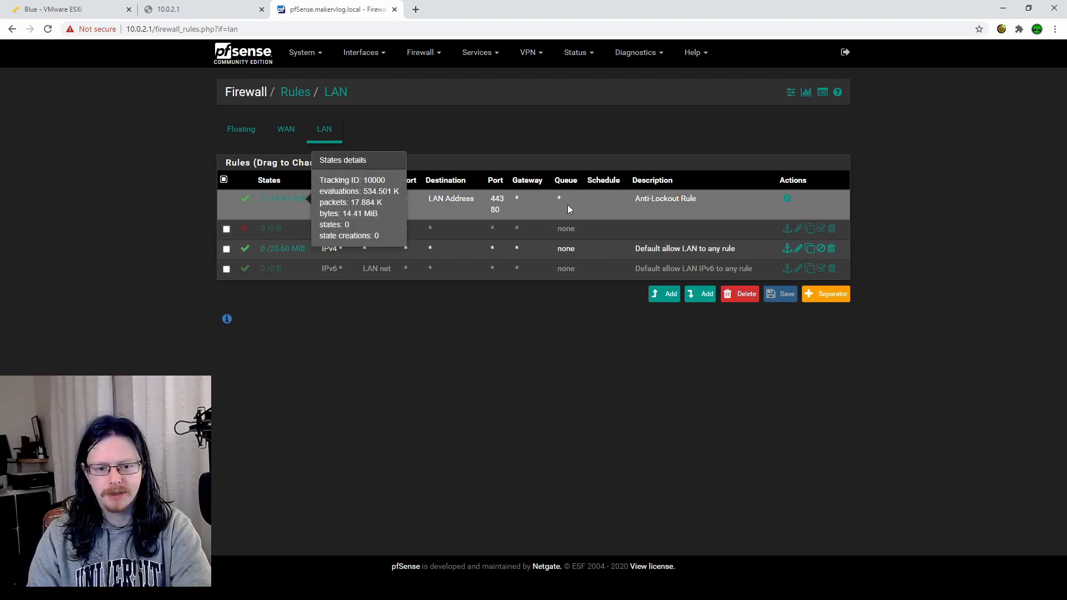
{"action": "left_click_drag", "start_coordinate": [691, 199], "coordinate": [631, 202]}
{"action": "left_click", "coordinate": [652, 200]}
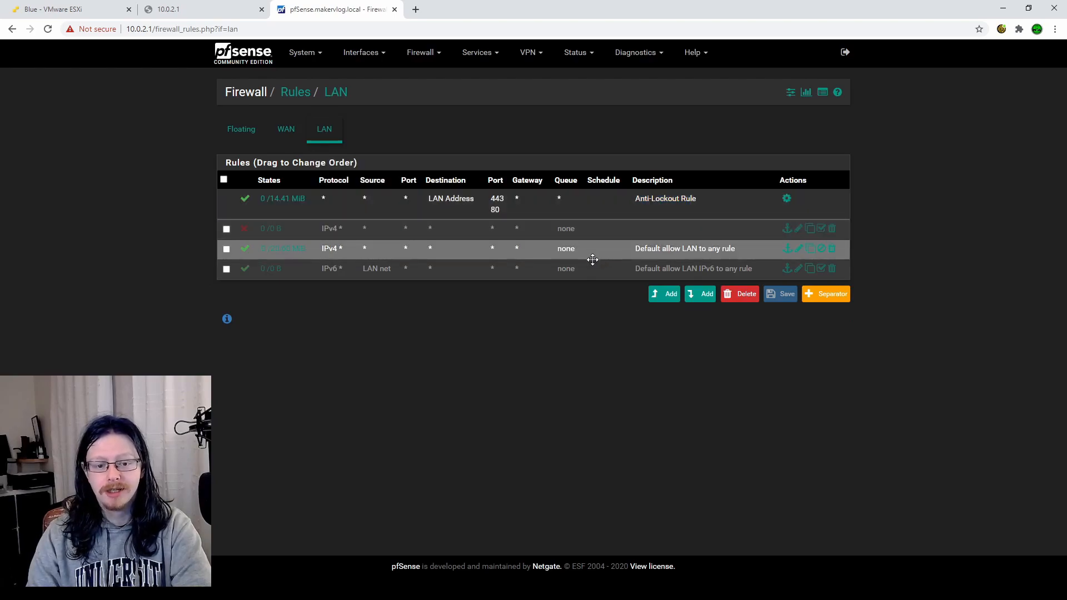